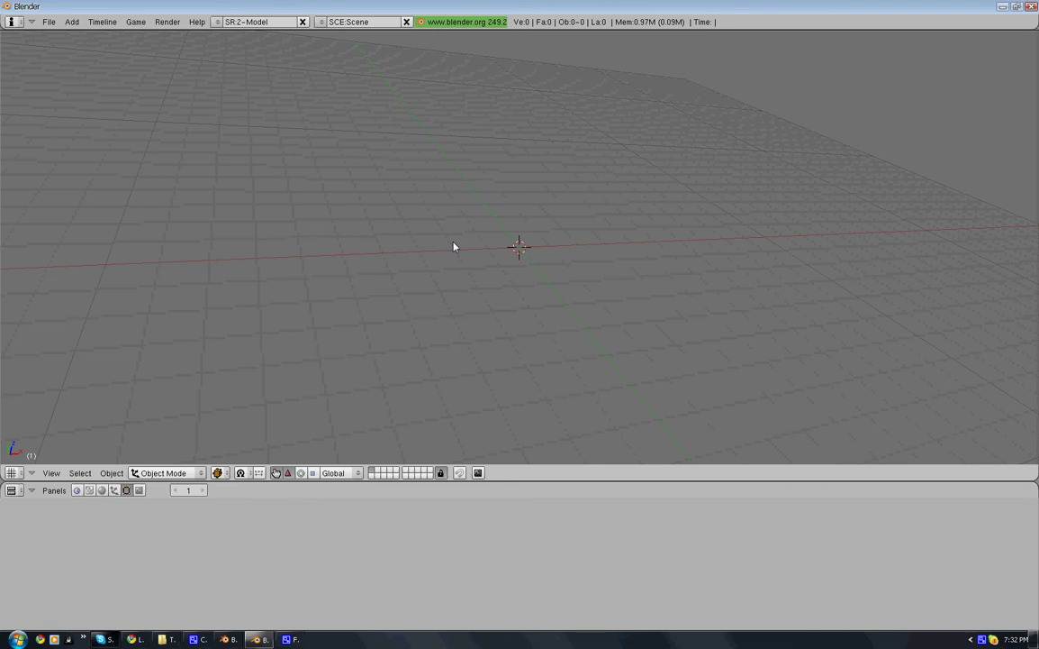
Step: Add a plane mesh at the centre of the empty scene
middle_click_drag(454, 246, 608, 371)
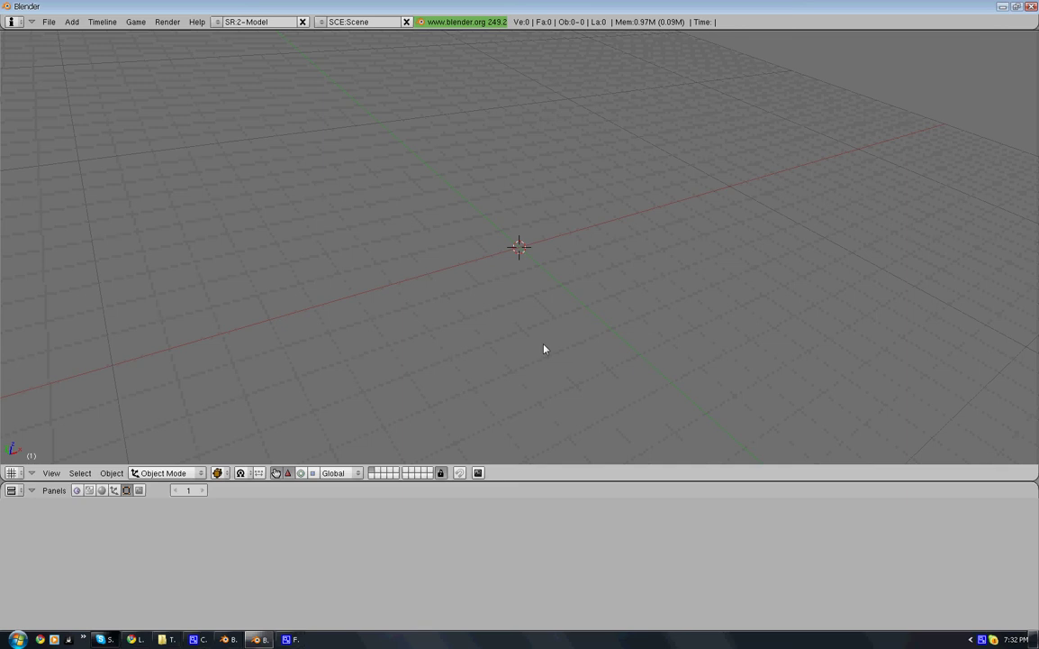
key("space")
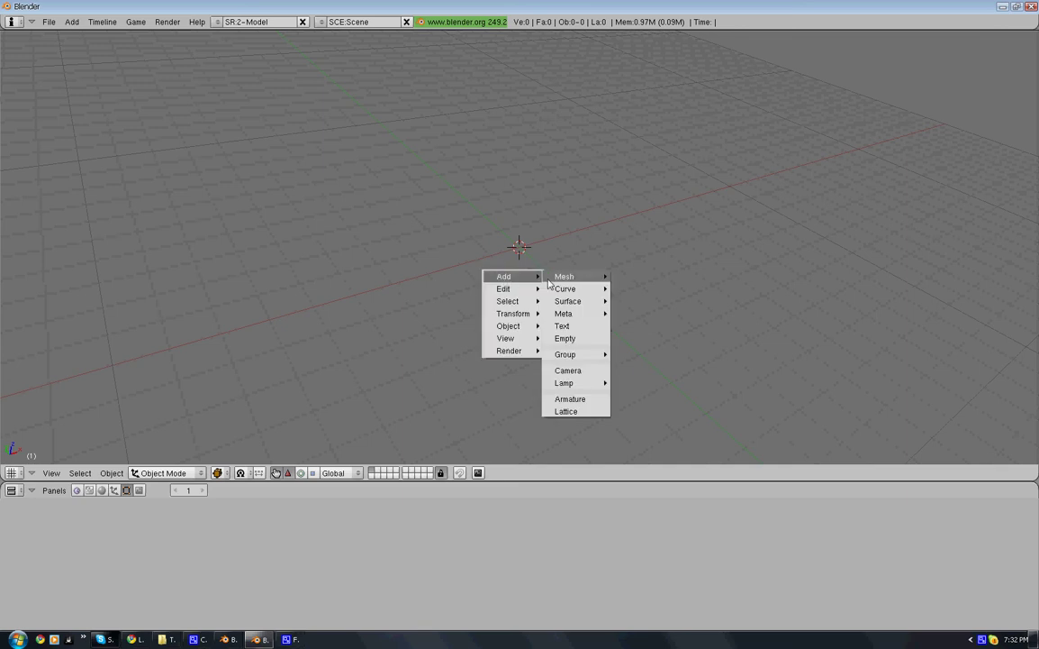
mouse_move(577, 276)
left_click(630, 278)
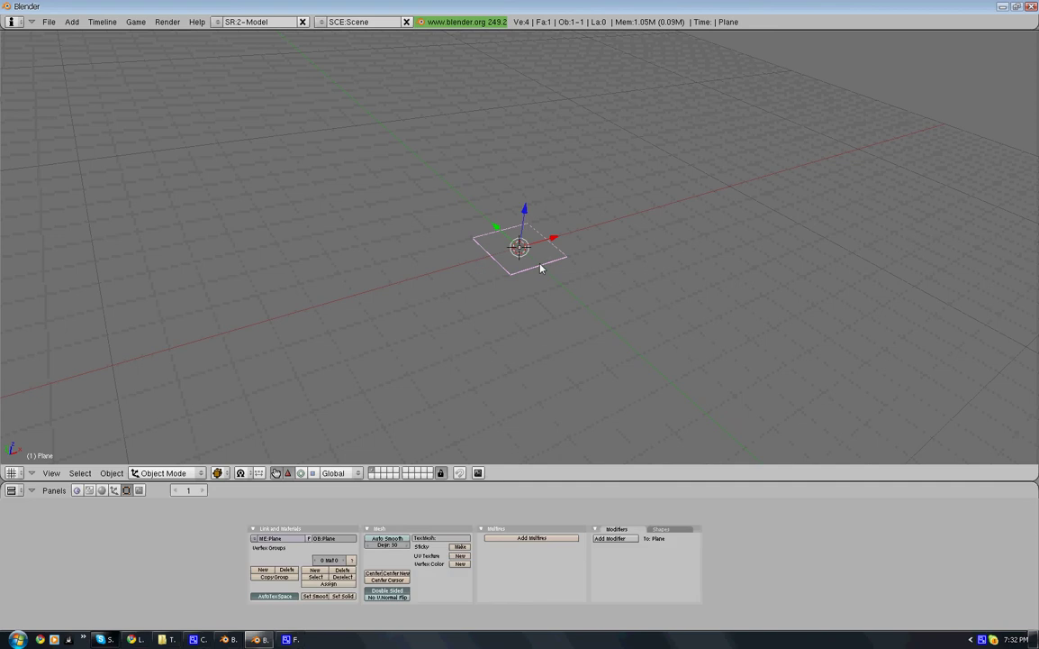
Step: Give the plane a new material and add a new texture to that material
left_click(217, 472)
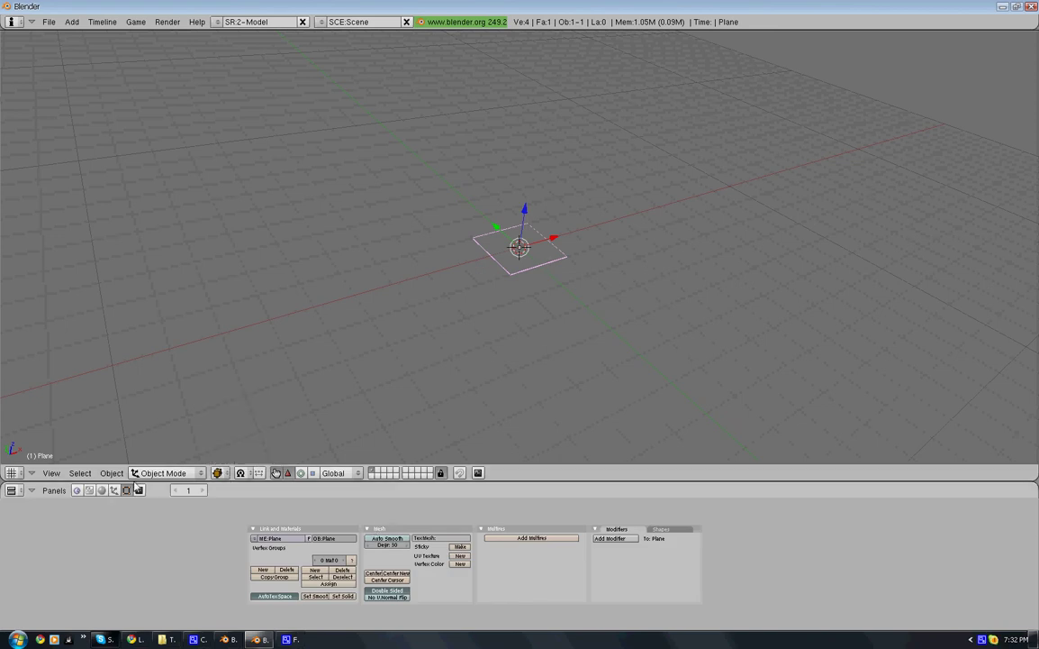
left_click(101, 491)
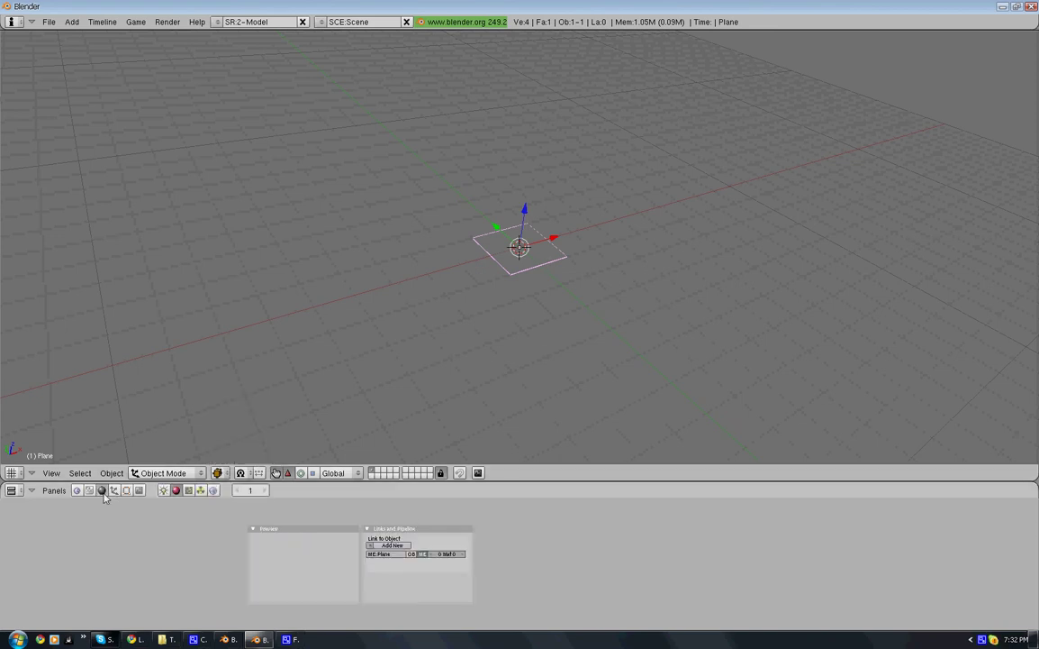
left_click(392, 545)
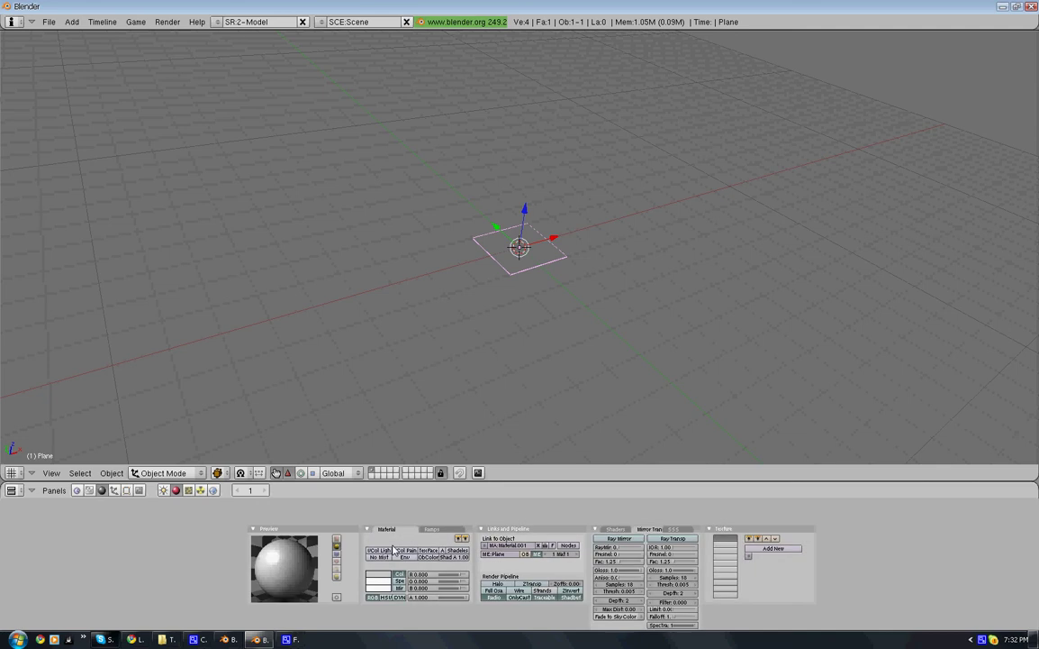
right_click(774, 554)
left_click(780, 549)
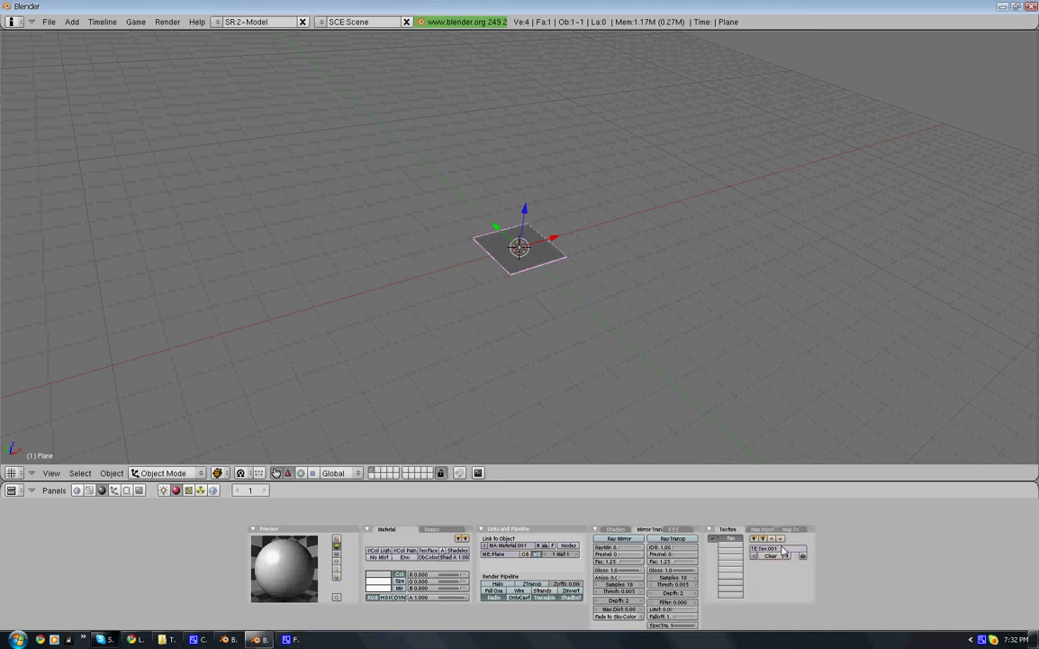
Step: Set the new texture's type to Image
left_click(189, 491)
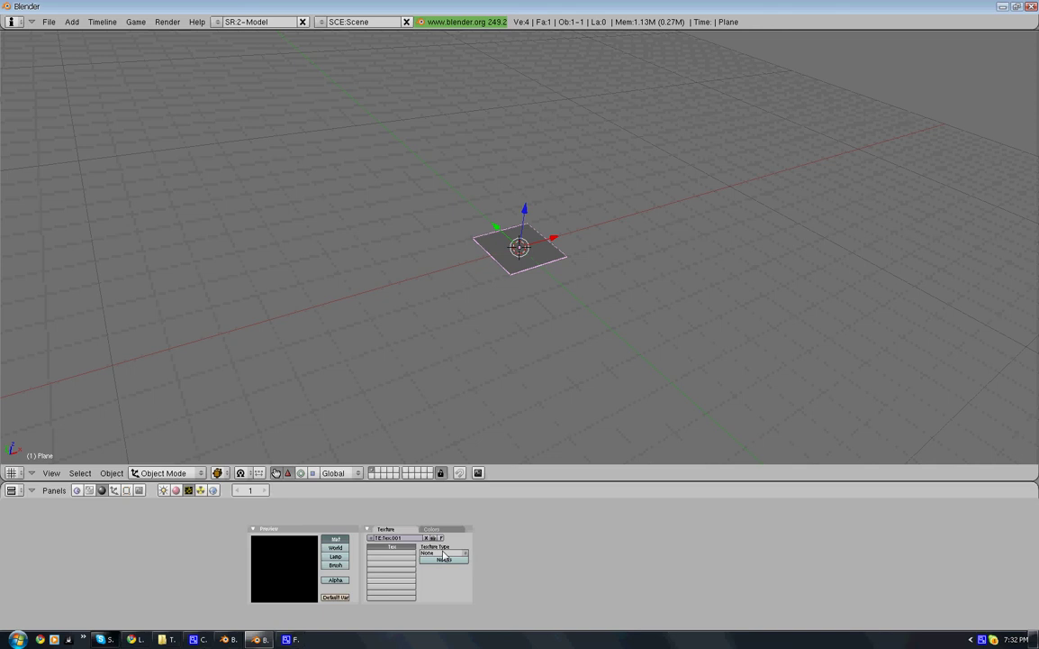
right_click(439, 556)
left_click(463, 553)
left_click(465, 546)
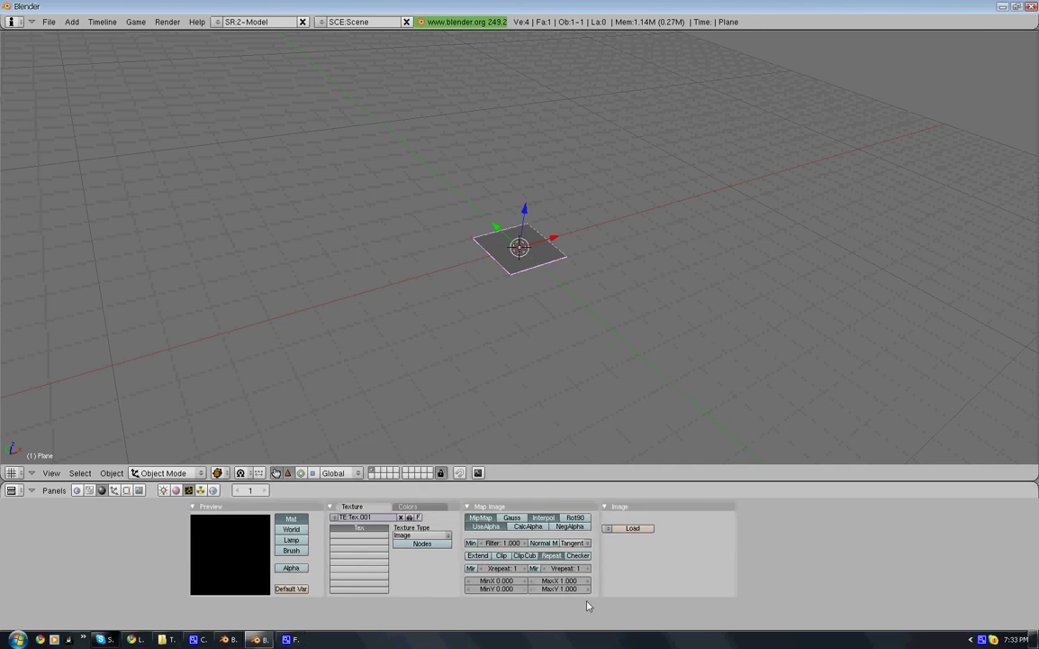
Step: Split the 3D view vertically and turn the narrower new area into a UV/Image Editor
right_click(762, 485)
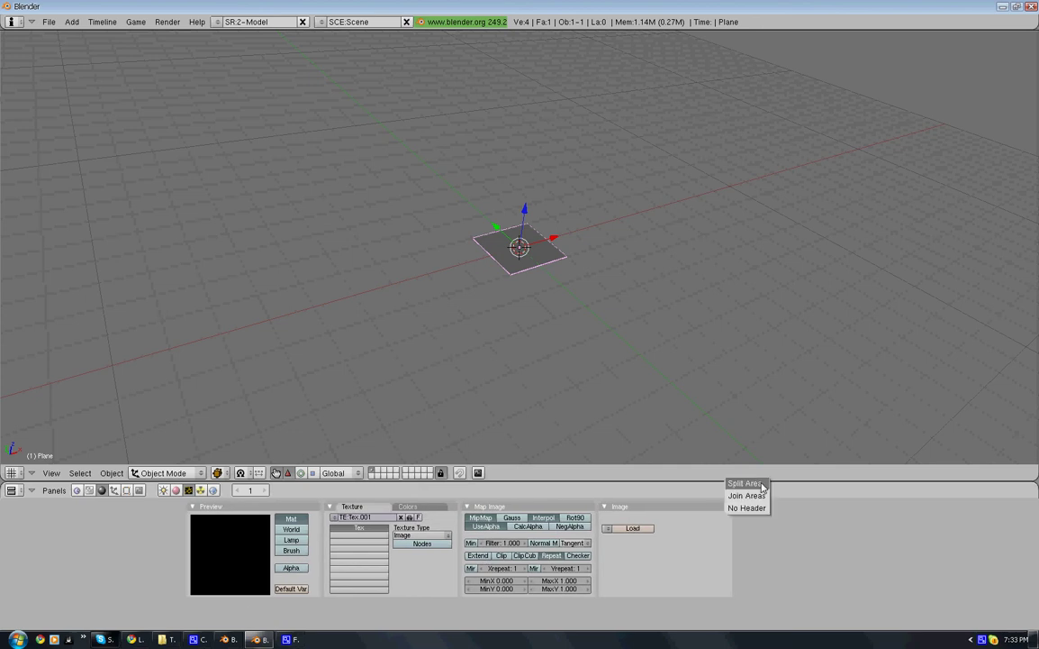
left_click(752, 486)
left_click(716, 432)
left_click(727, 473)
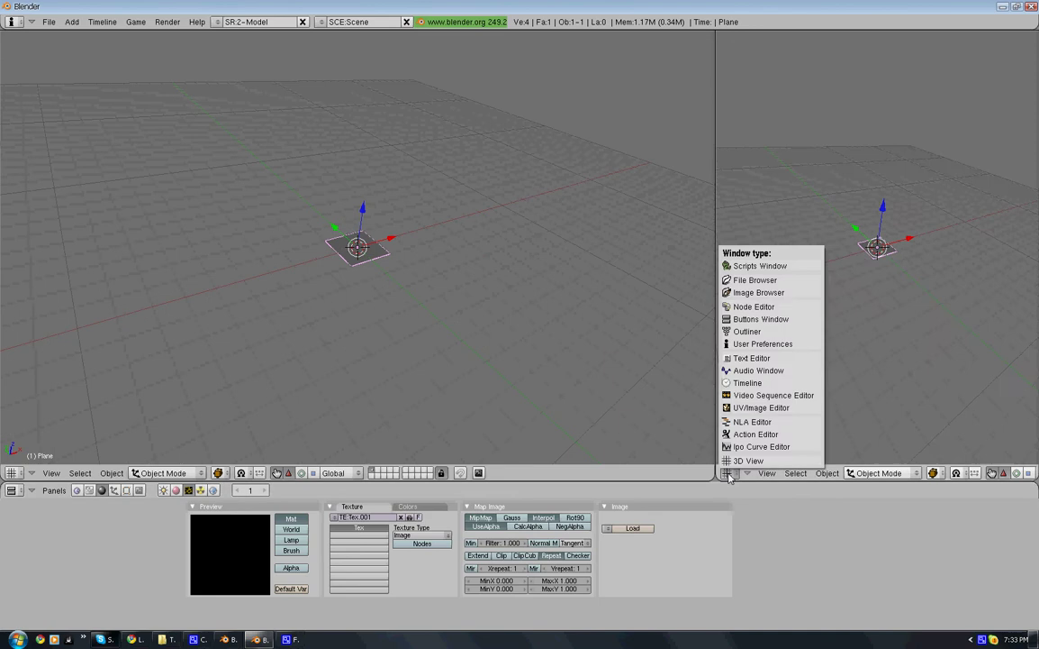
left_click(764, 408)
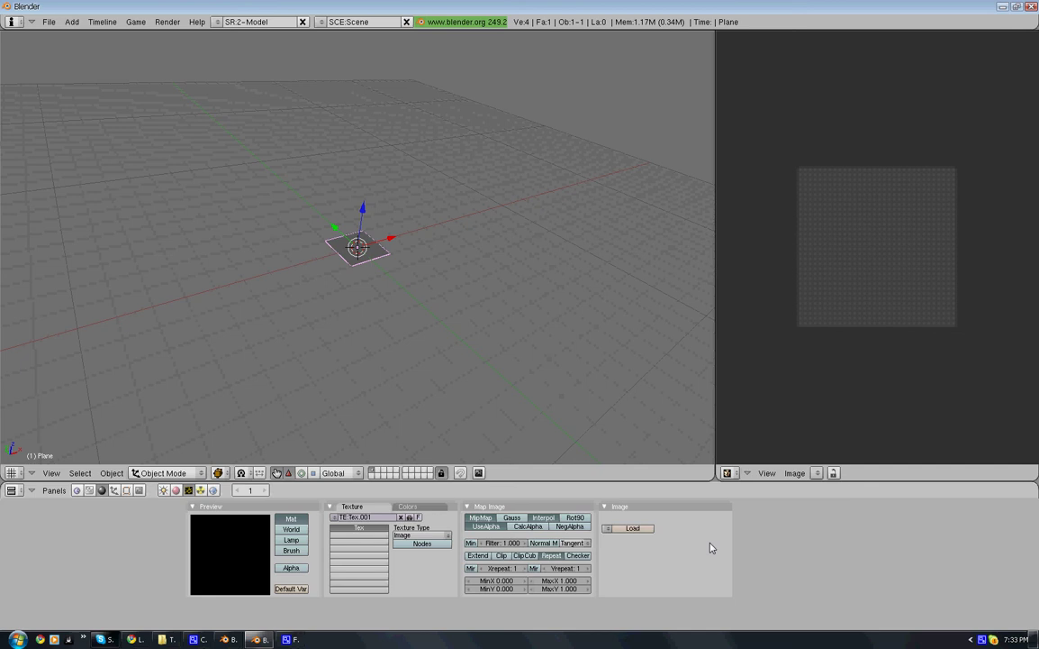
Step: Load Path (Rocky).jpg from the Desktop folder as the texture's image
scroll(429, 320, "up", 10)
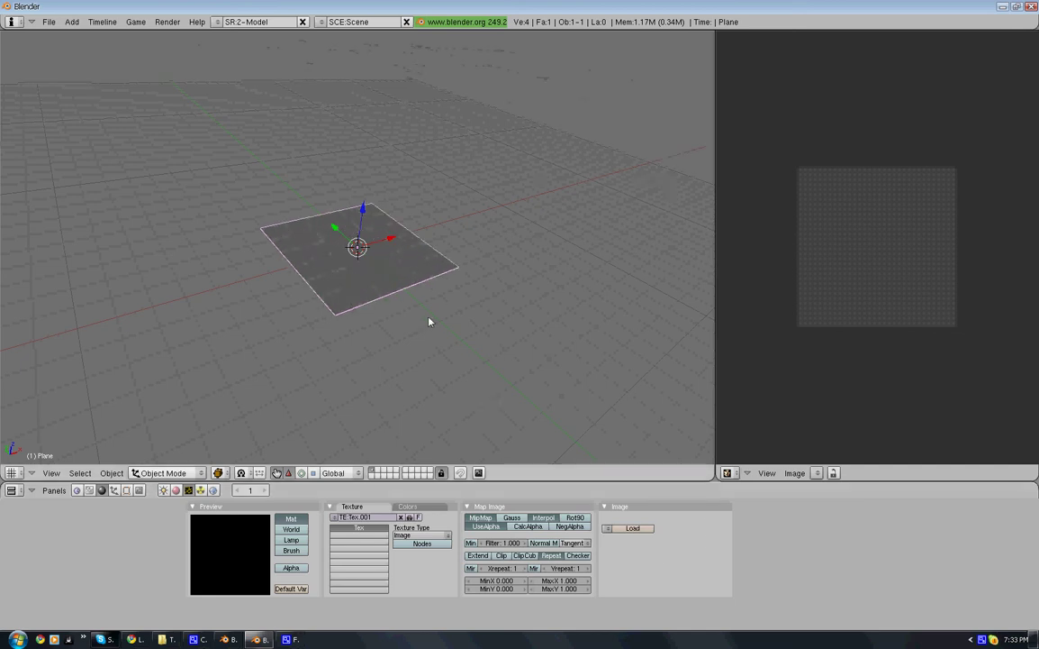
scroll(384, 276, "down", 2)
middle_click_drag(384, 282, 283, 196)
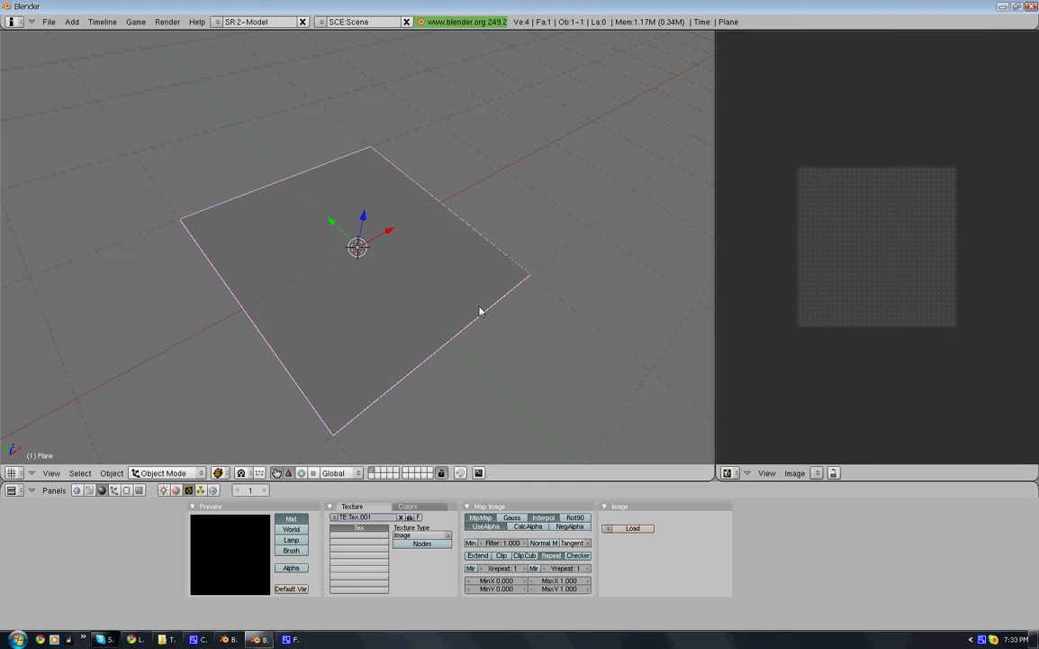
middle_click_drag(479, 307, 459, 290, "ctrl")
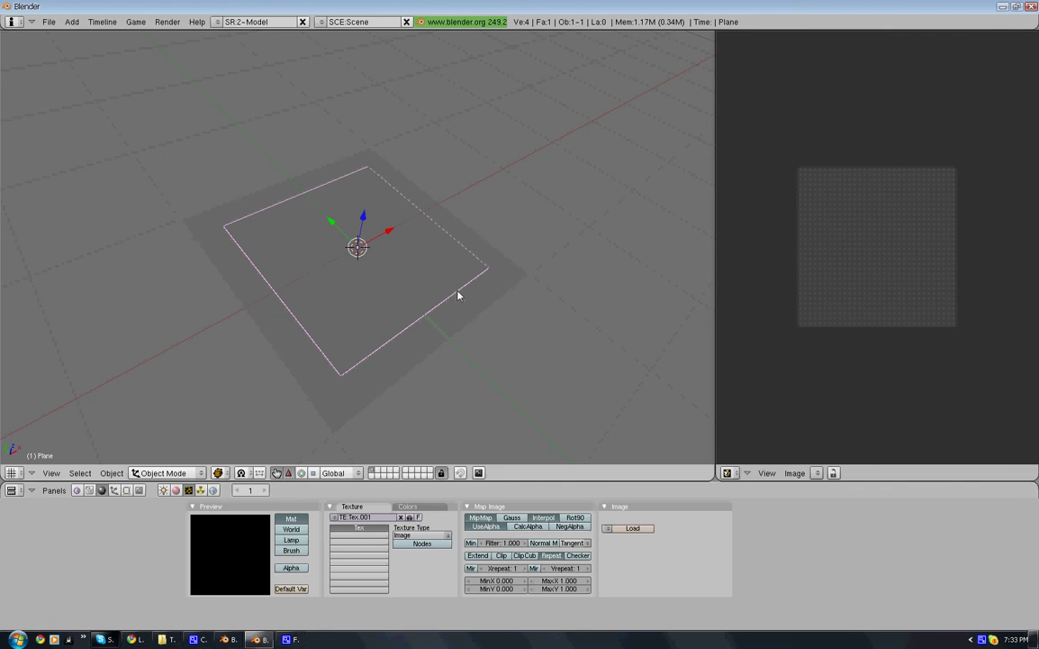
left_click(631, 529)
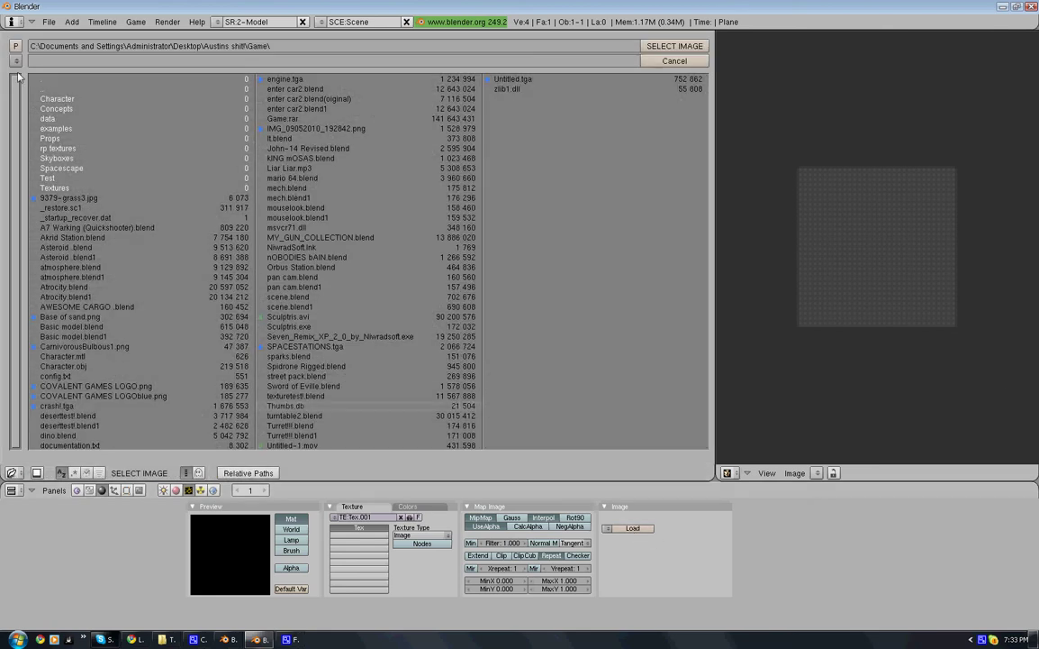
left_click(15, 46)
left_click(15, 46)
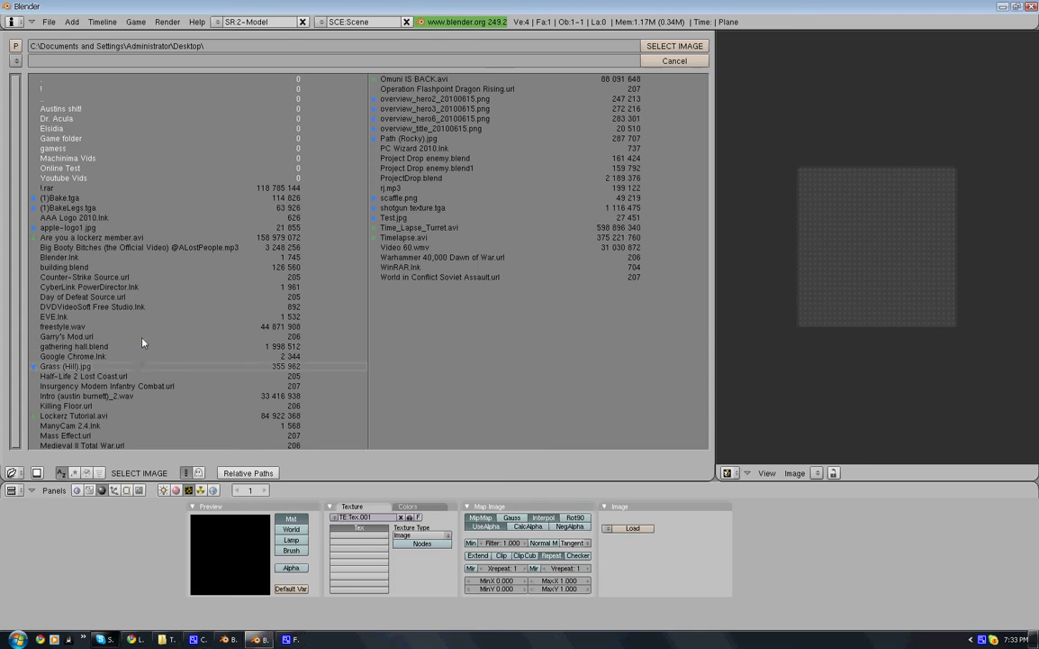
left_click(410, 137)
left_click(682, 50)
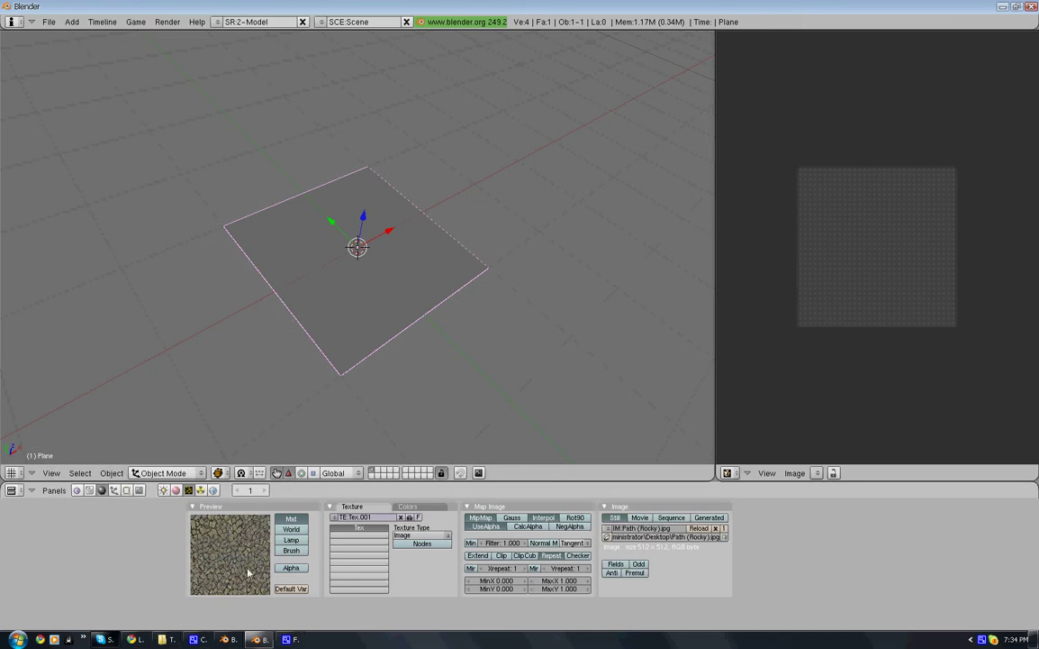
Step: Return to the plane's material settings and switch the 3D view to textured display
middle_click_drag(263, 577, 229, 592)
scroll(230, 592, "up", 2)
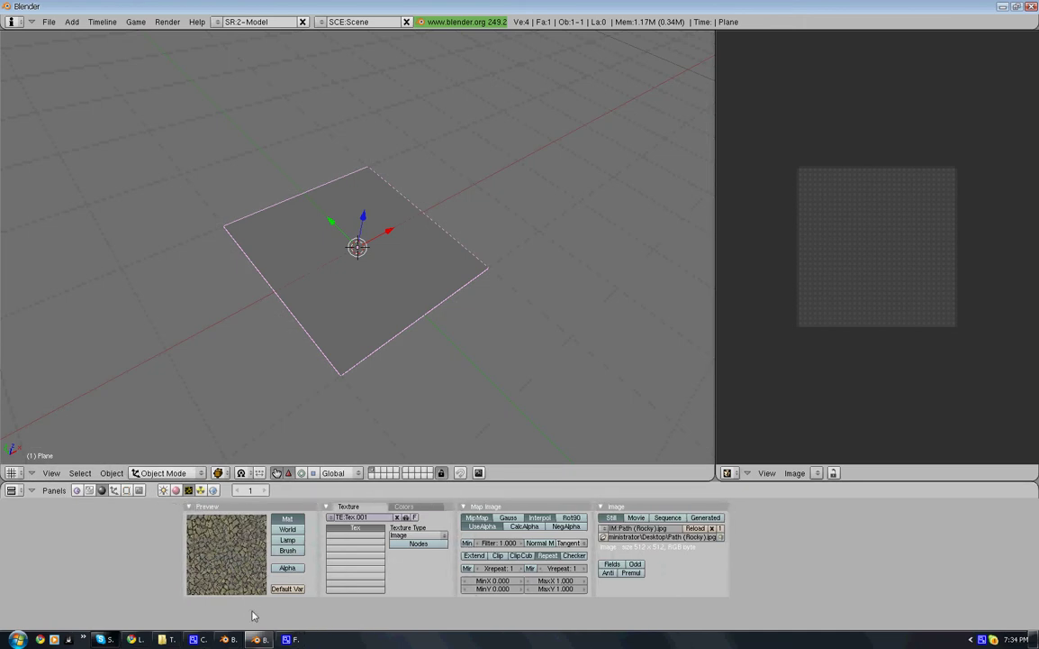
left_click(176, 489)
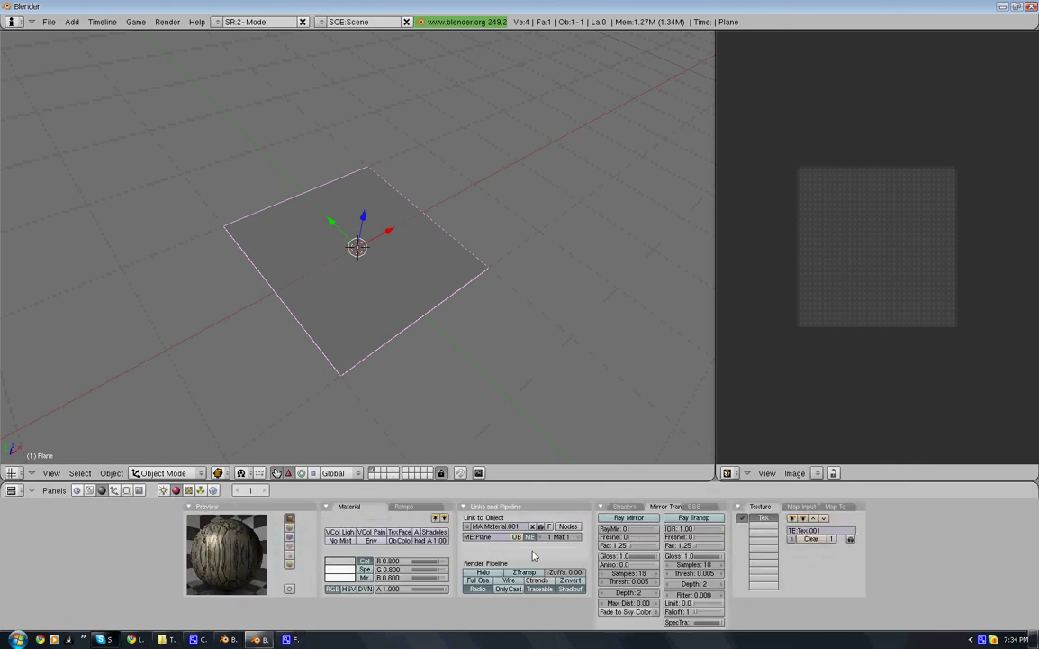
scroll(429, 365, "down", 2)
scroll(428, 365, "down", 1)
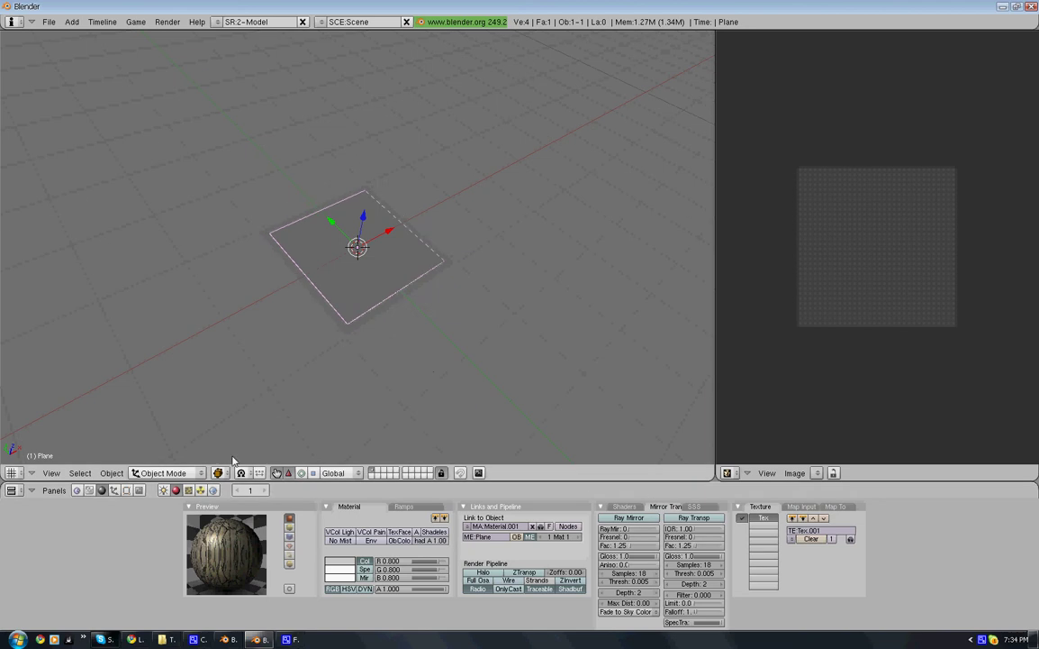
left_click(217, 472)
left_click(239, 422)
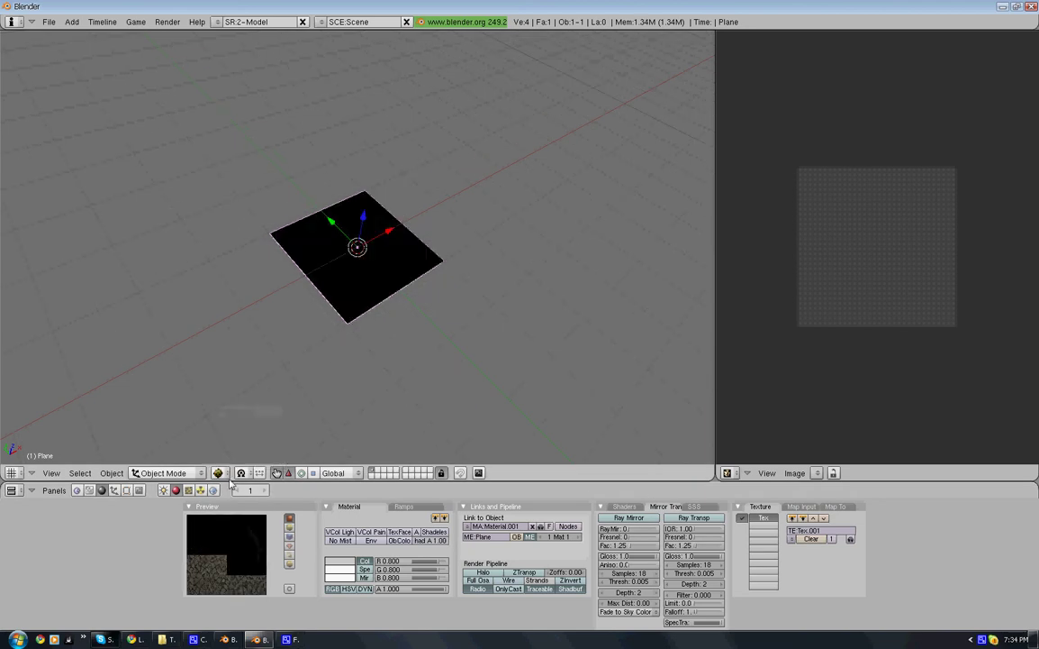
Step: Add a Hemi lamp and raise it along the Z axis well above the plane
key("space")
mouse_move(401, 456)
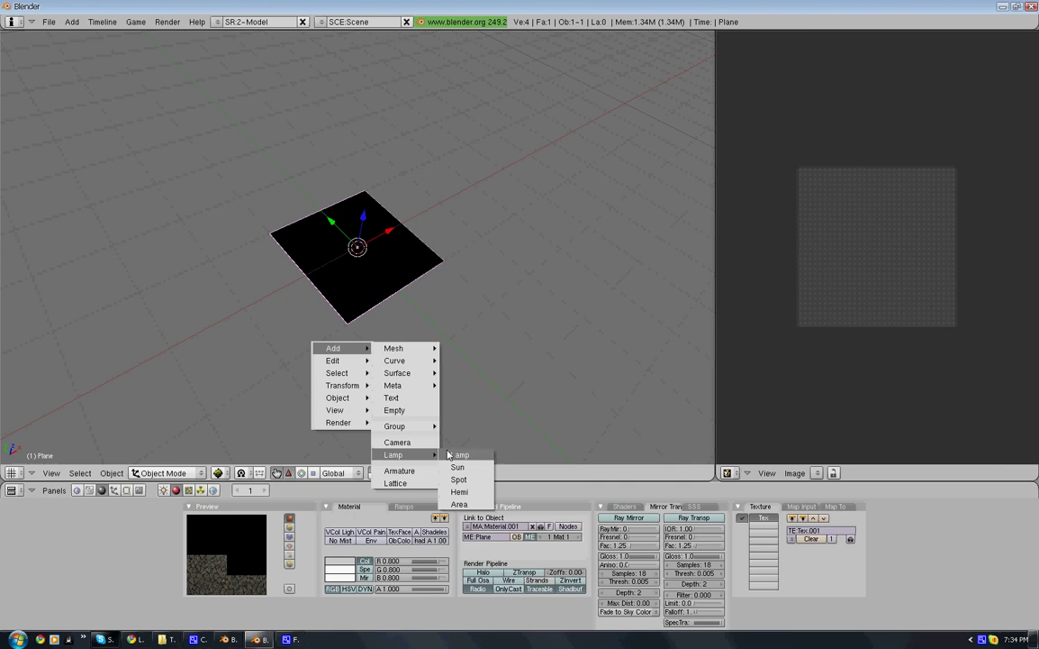
left_click(458, 489)
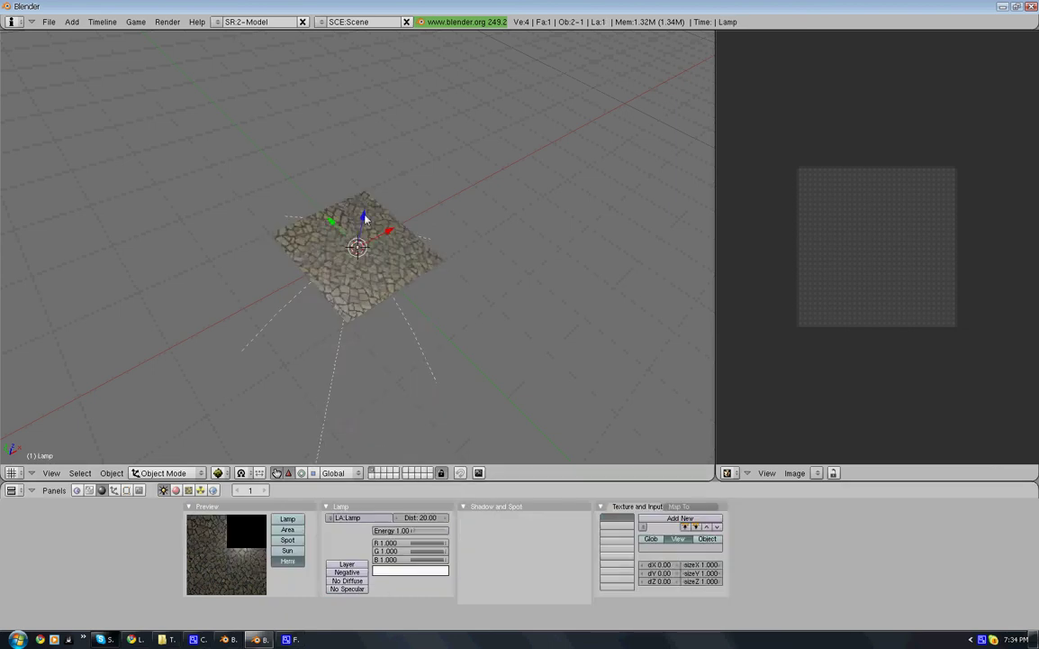
left_click_drag(367, 219, 409, 11)
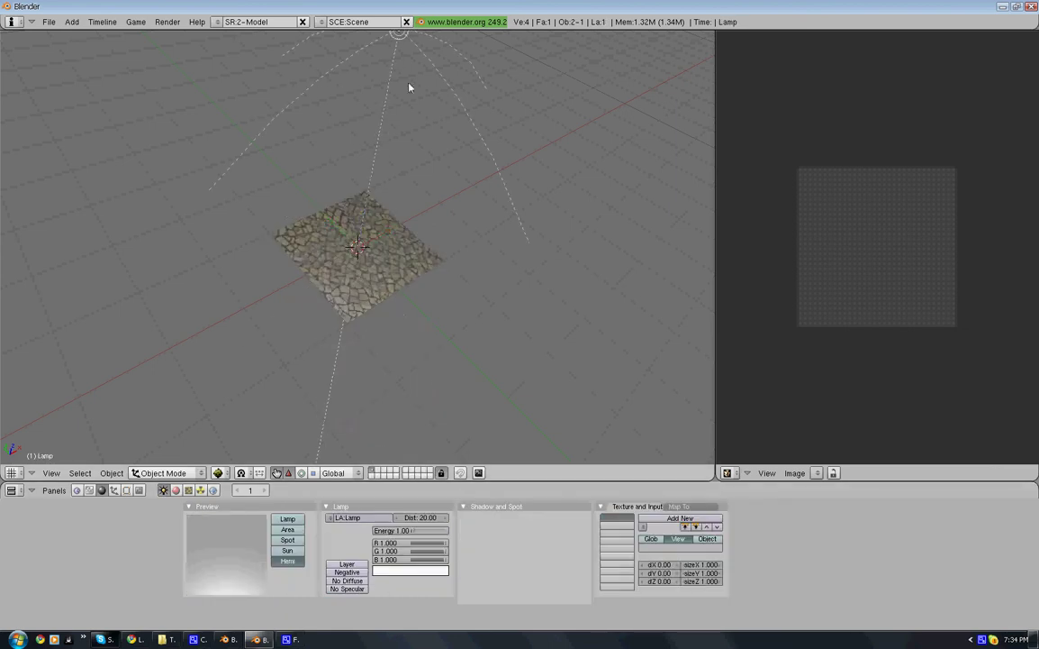
Step: Select the plane and set its material's shader specularity to 0.00
right_click(356, 315)
left_click(625, 506)
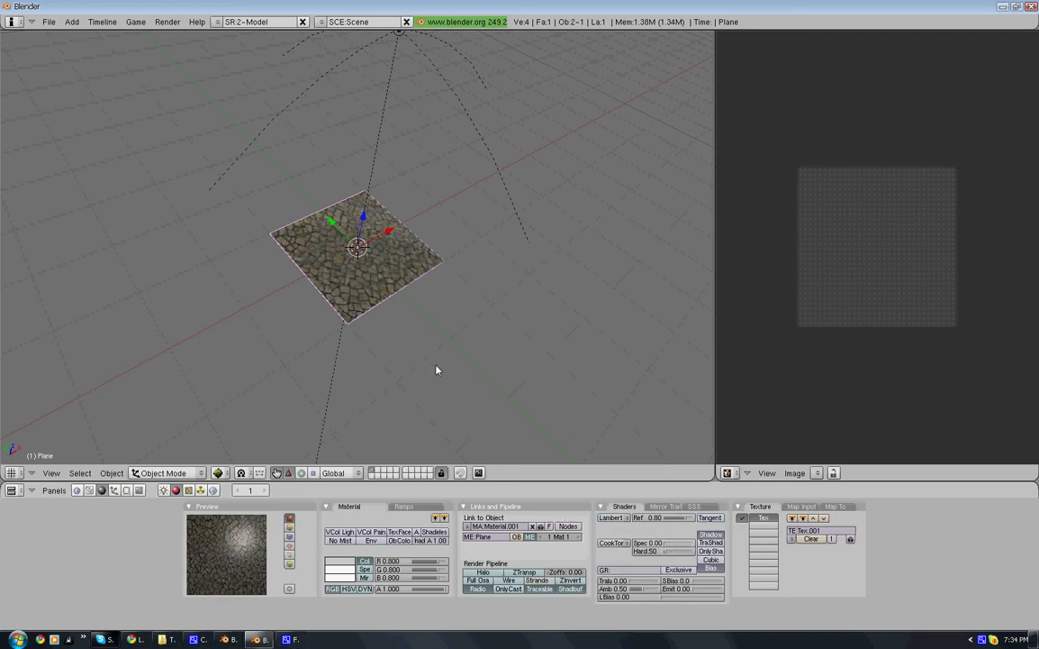
Step: Examine the rocky texture on the plane from above, at an angle and close up
middle_click_drag(436, 371, 411, 450)
scroll(411, 450, "up", 3)
middle_click_drag(423, 411, 332, 480)
scroll(332, 486, "up", 1)
scroll(440, 395, "down", 2)
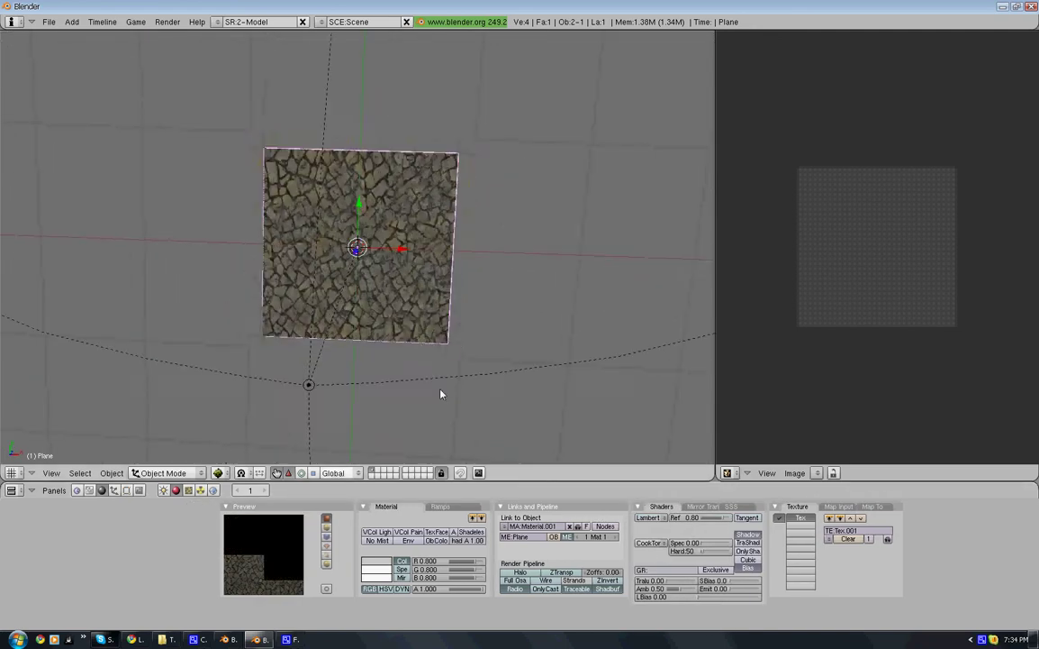
middle_click_drag(440, 394, 484, 293)
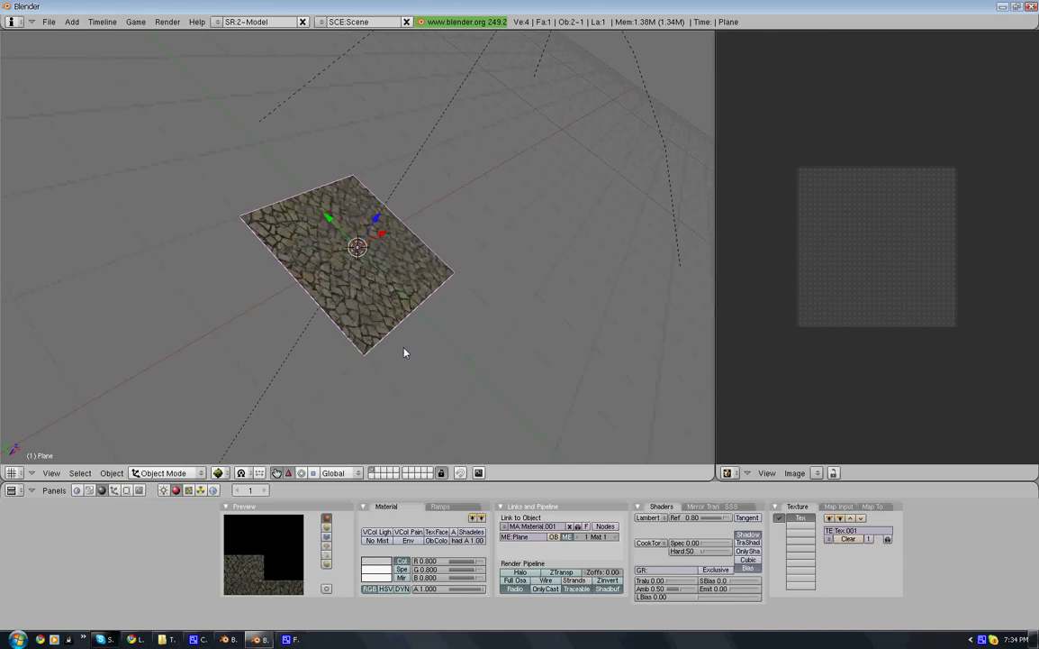
scroll(402, 361, "up", 4)
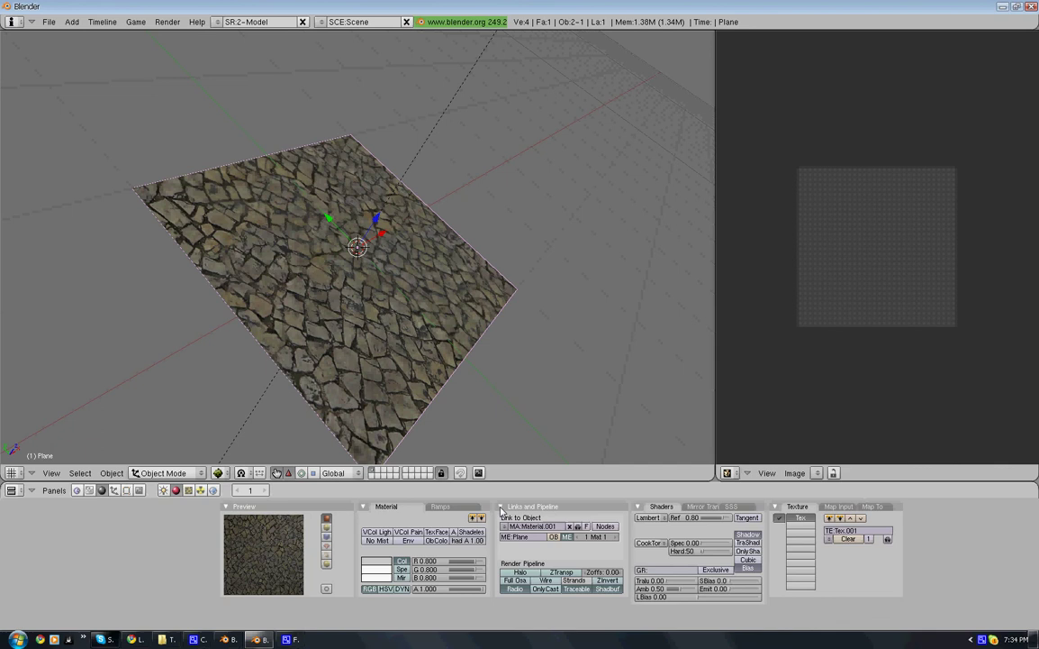
scroll(405, 329, "down", 2)
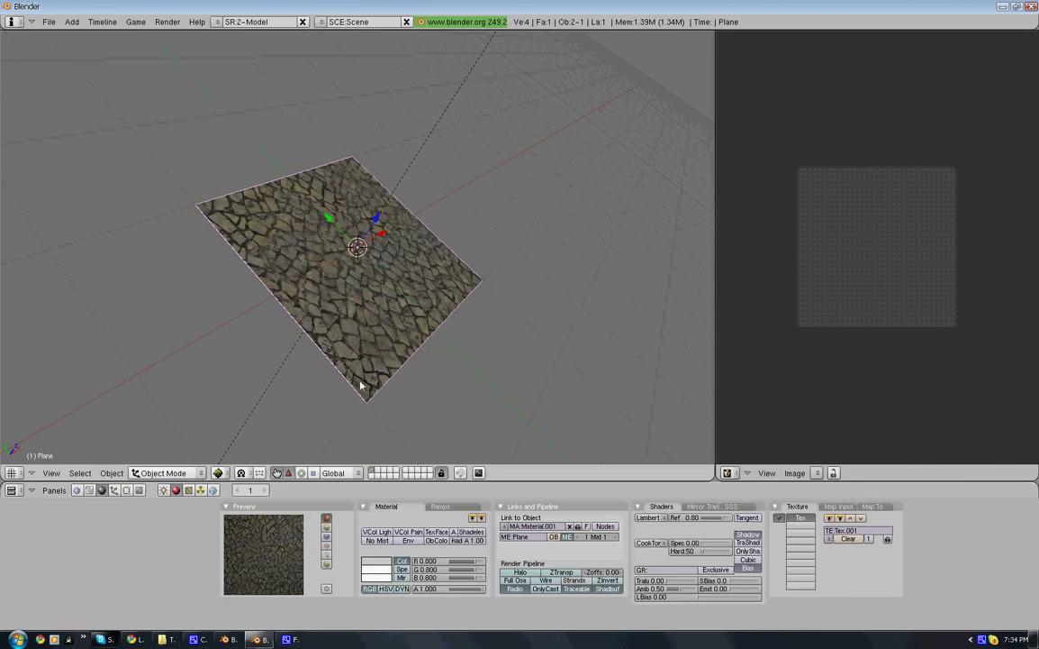
Step: Enter Edit Mode on the plane and subdivide the whole mesh seven times
key("Tab")
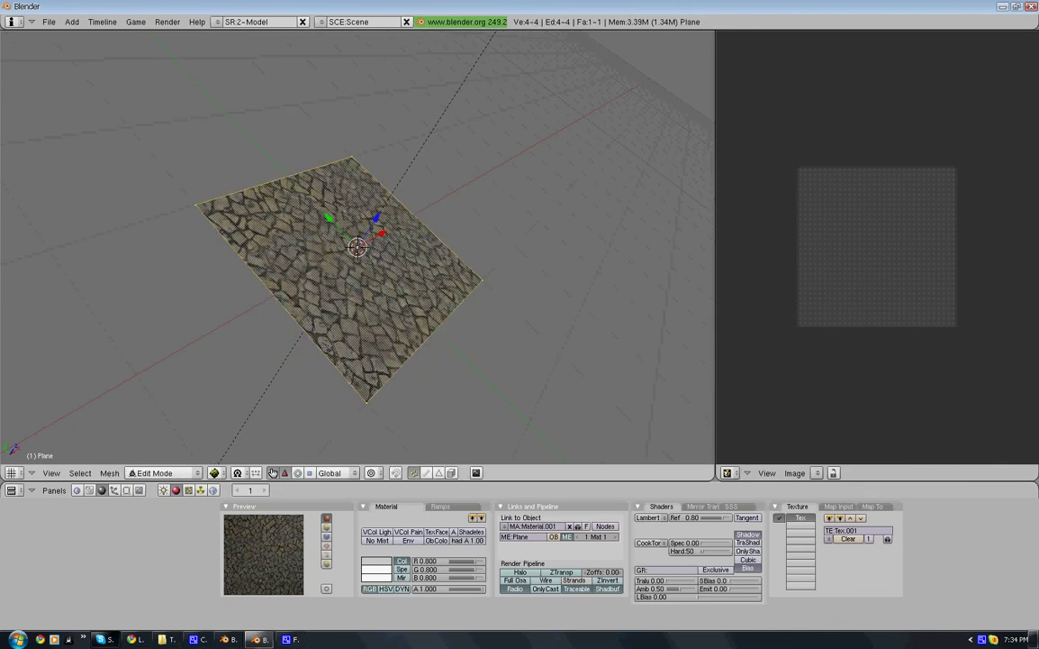
scroll(374, 365, "down", 1)
middle_click_drag(373, 365, 312, 388)
key("w")
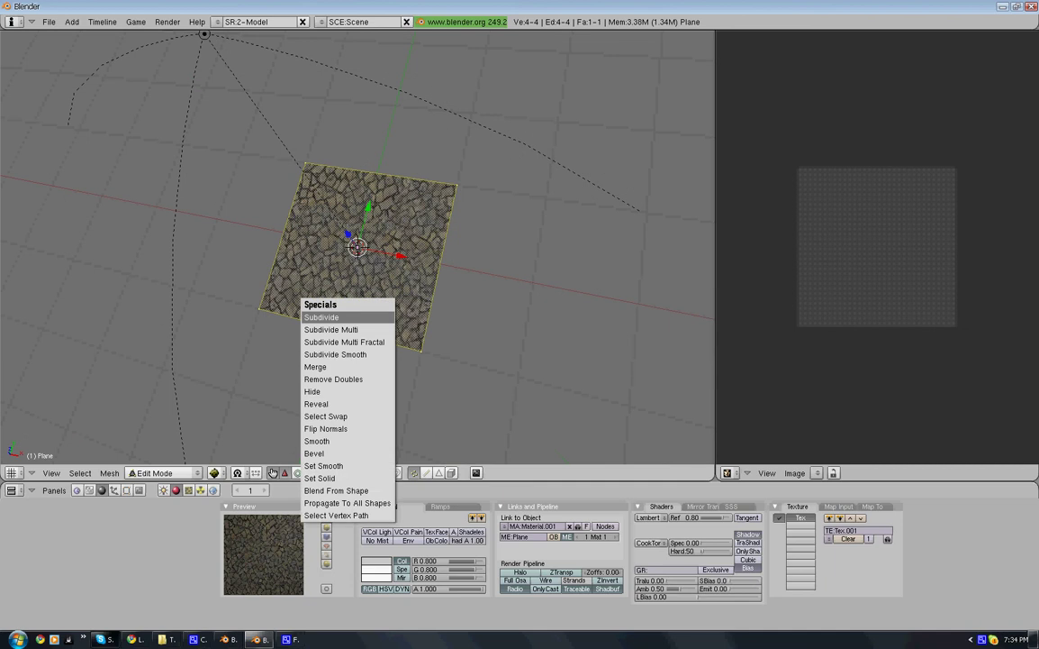
key("Return")
key("w")
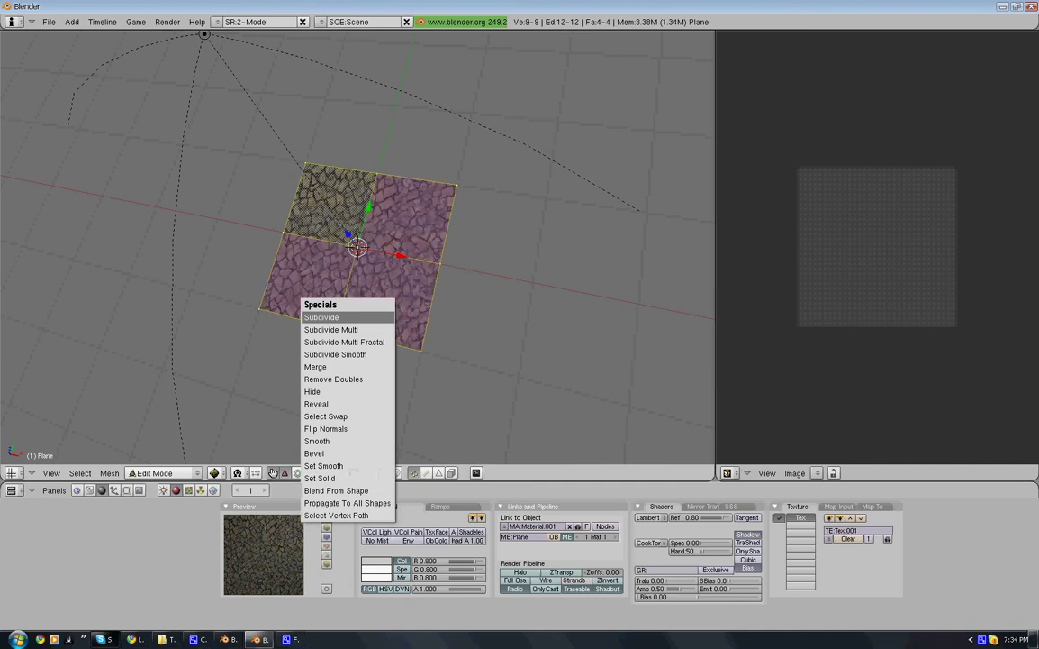
key("Return")
key("w")
key("Return")
key("w")
key("Return")
key("w")
key("Return")
key("w")
key("Return")
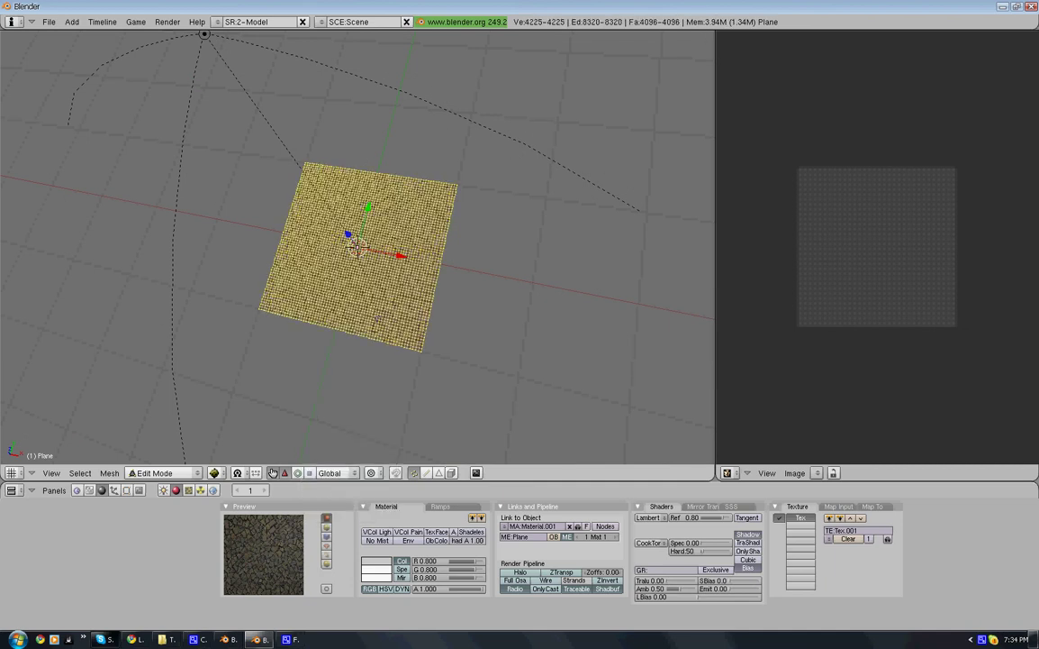
key("w")
key("Return")
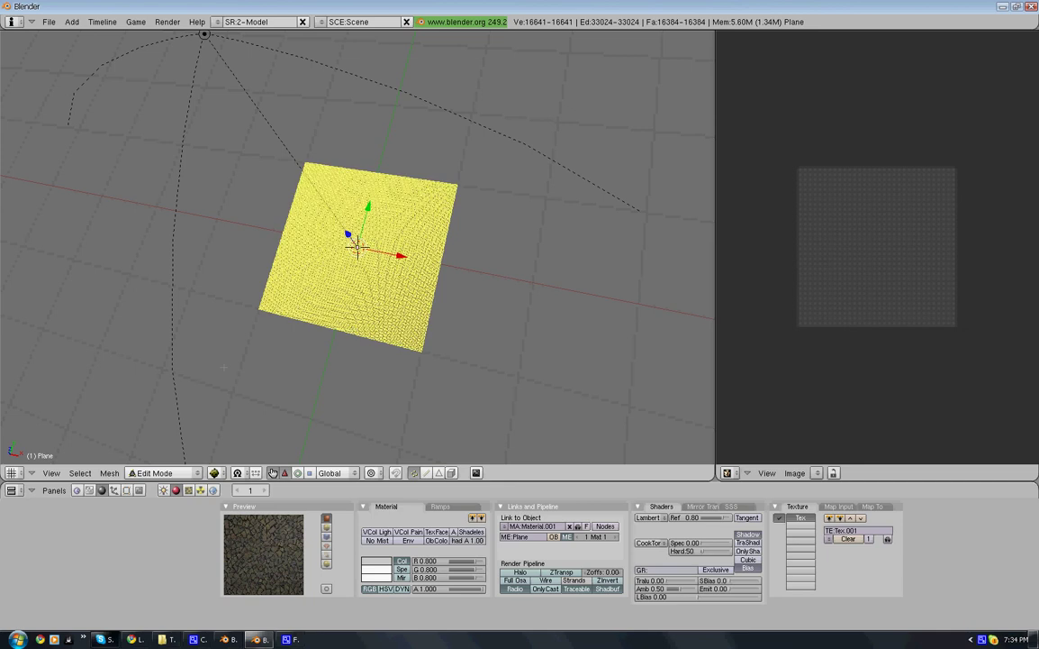
Step: Displace the subdivided plane's vertices with the Noise tool from its rocky texture and return to Object Mode
middle_click_drag(224, 367, 419, 316)
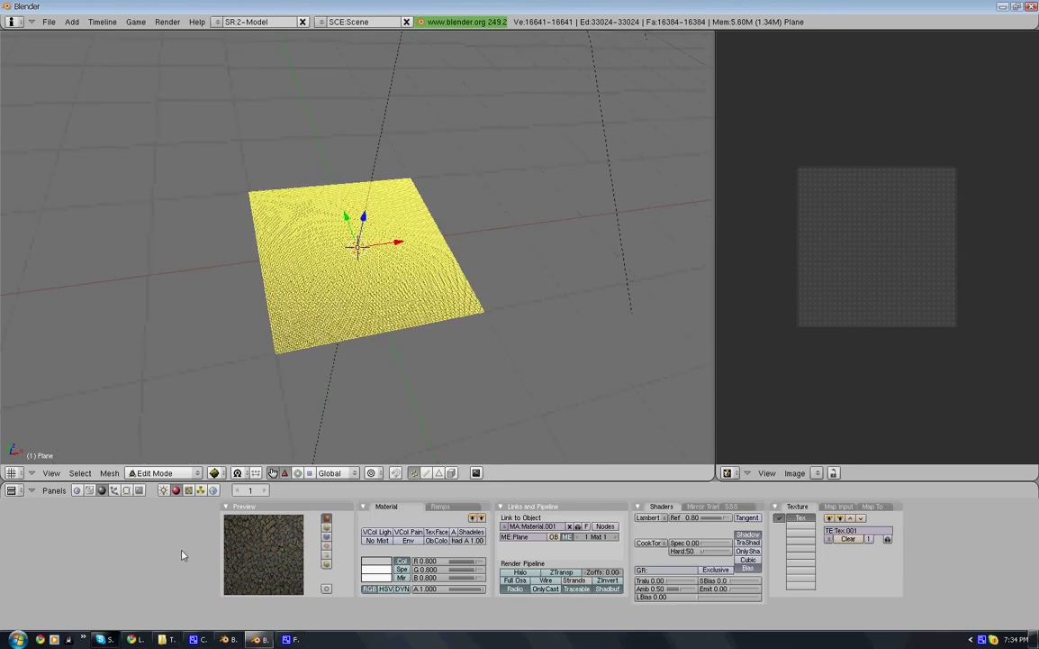
left_click(127, 490)
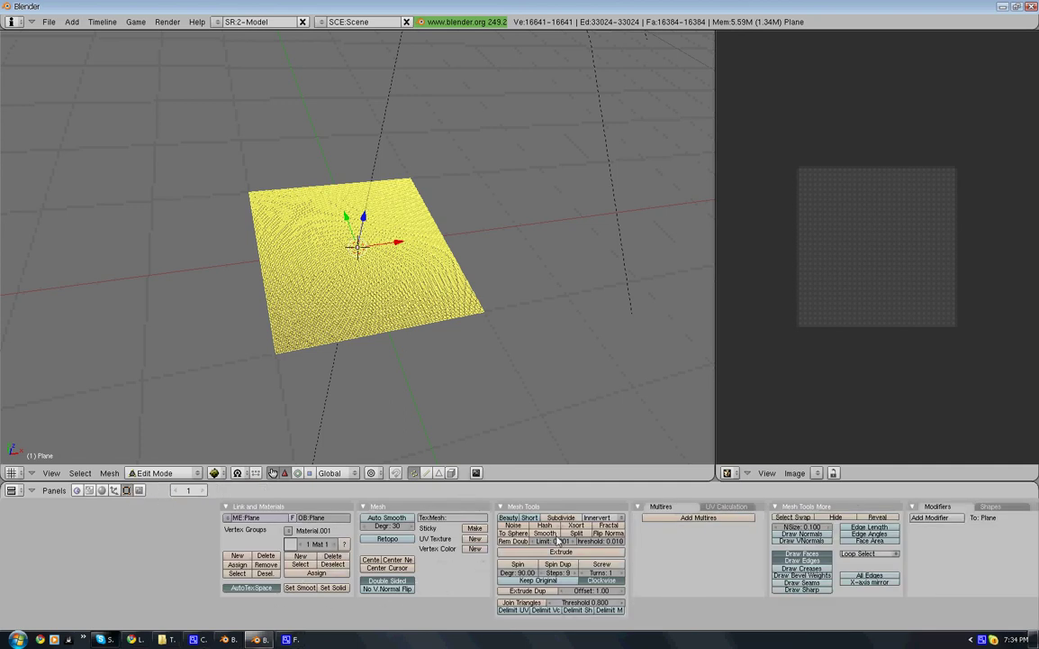
left_click(513, 527)
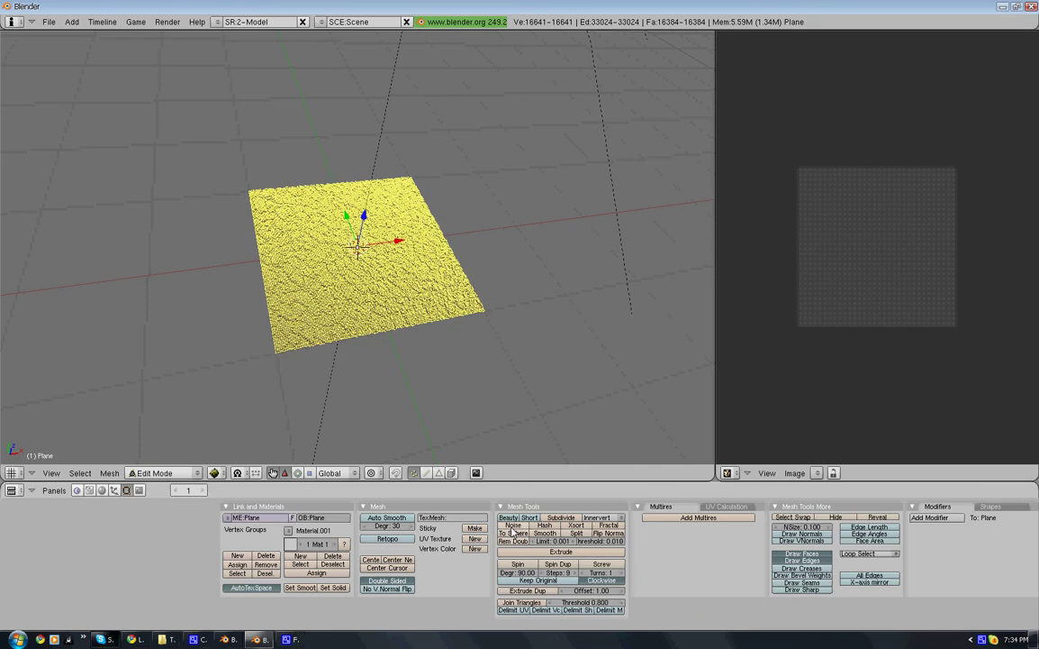
left_click(513, 527)
key("Tab")
scroll(381, 343, "up", 4)
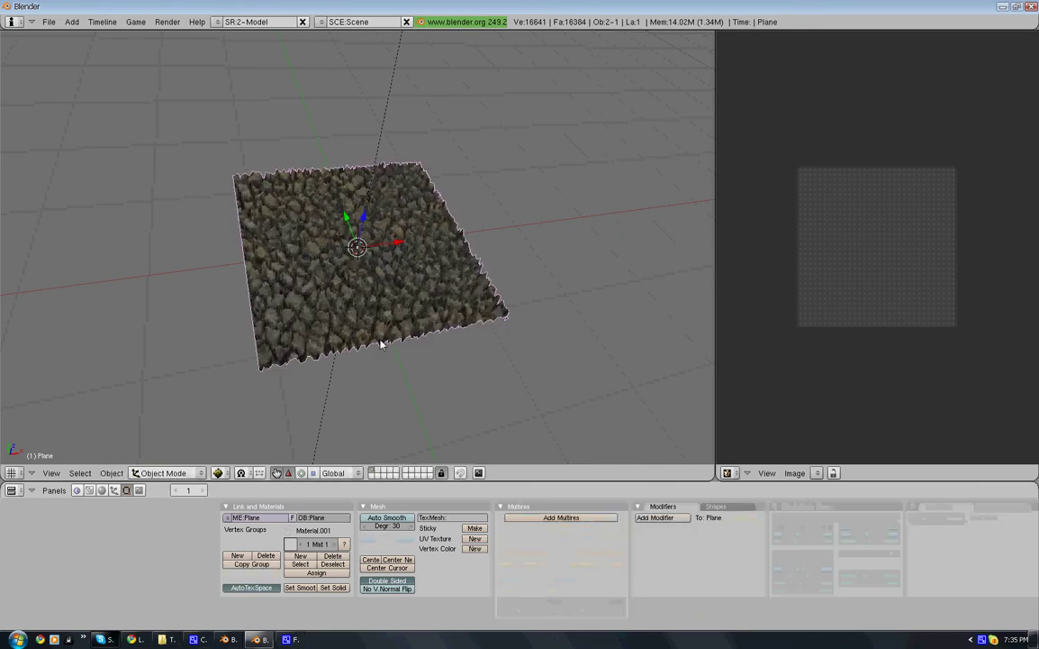
middle_click_drag(388, 353, 357, 456)
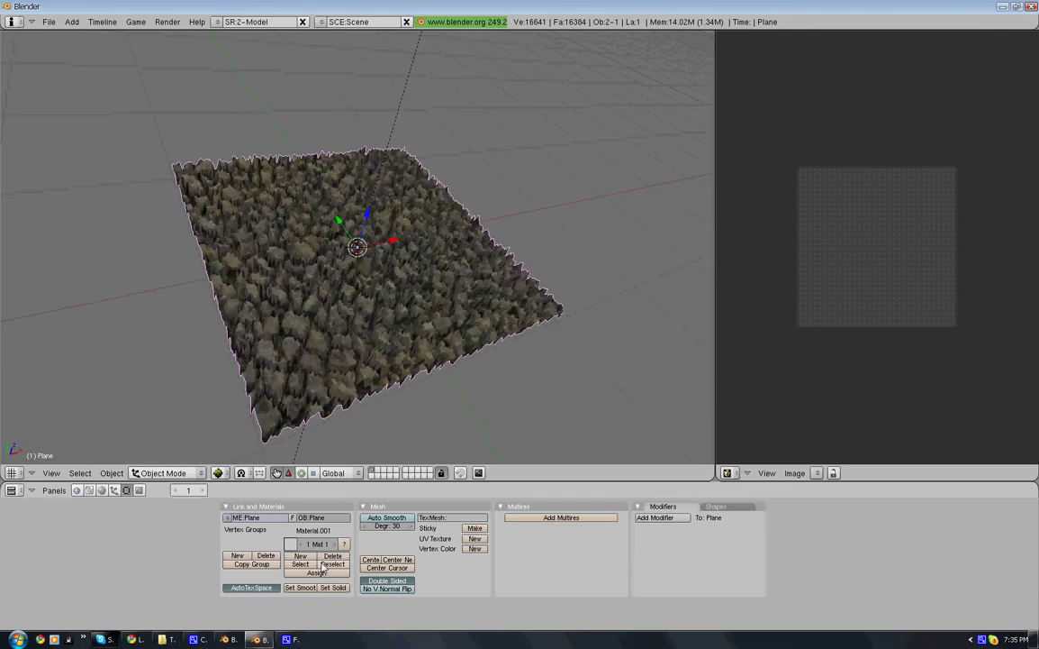
Step: Set the displaced plane to smooth shading and check its surface in the solid view
left_click(290, 590)
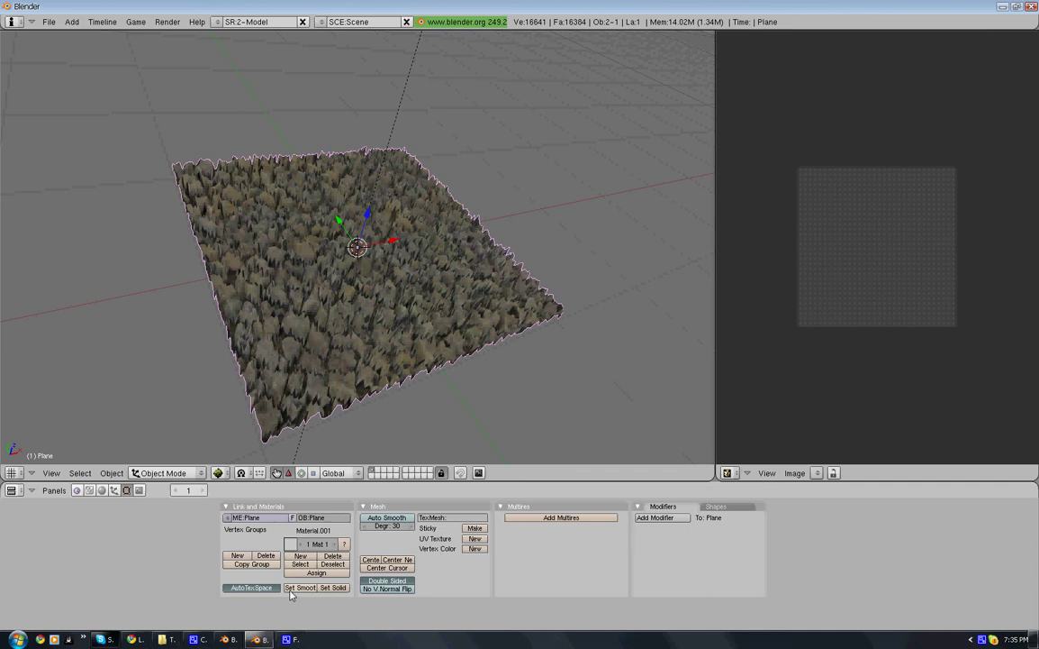
key("alt+z")
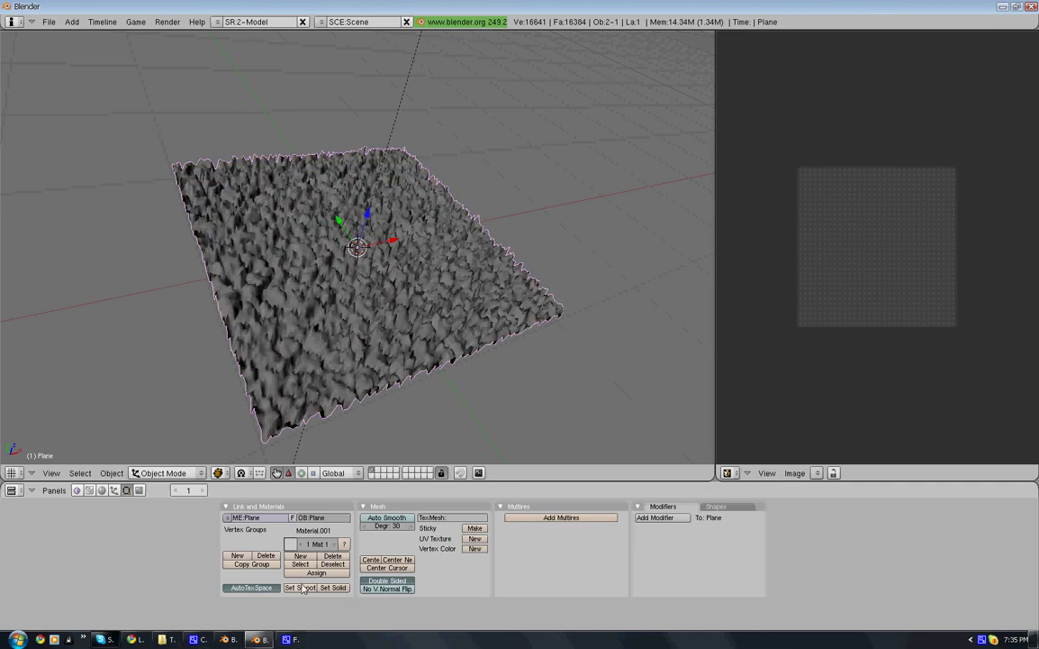
key("Tab")
key("Tab")
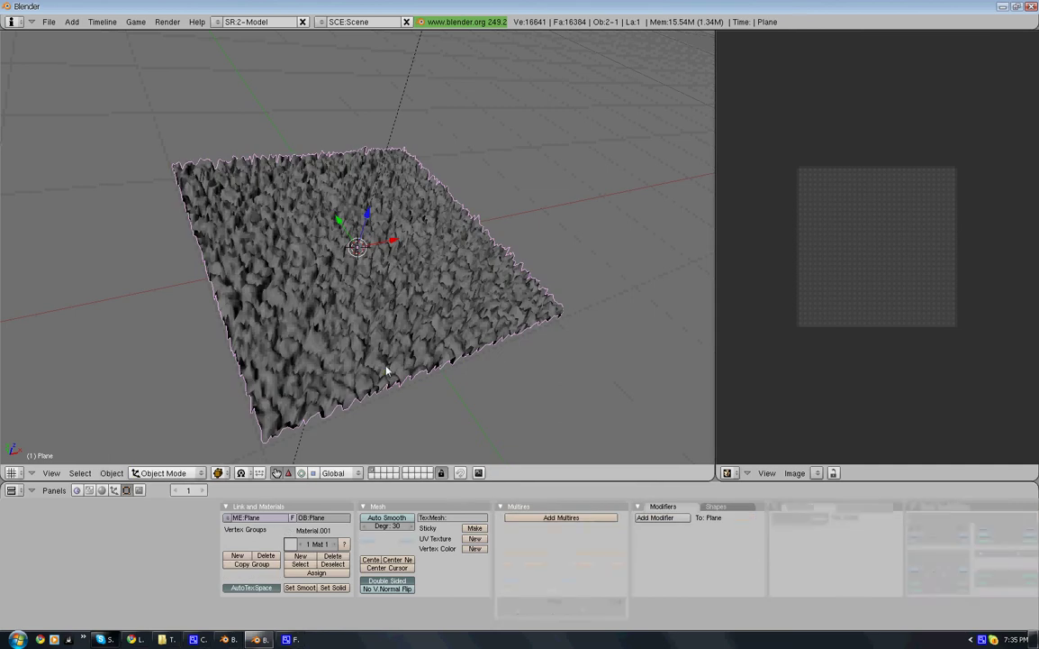
Step: Set the viewport's draw type to Textured after trying Shaded, and deselect everything
left_click(227, 473)
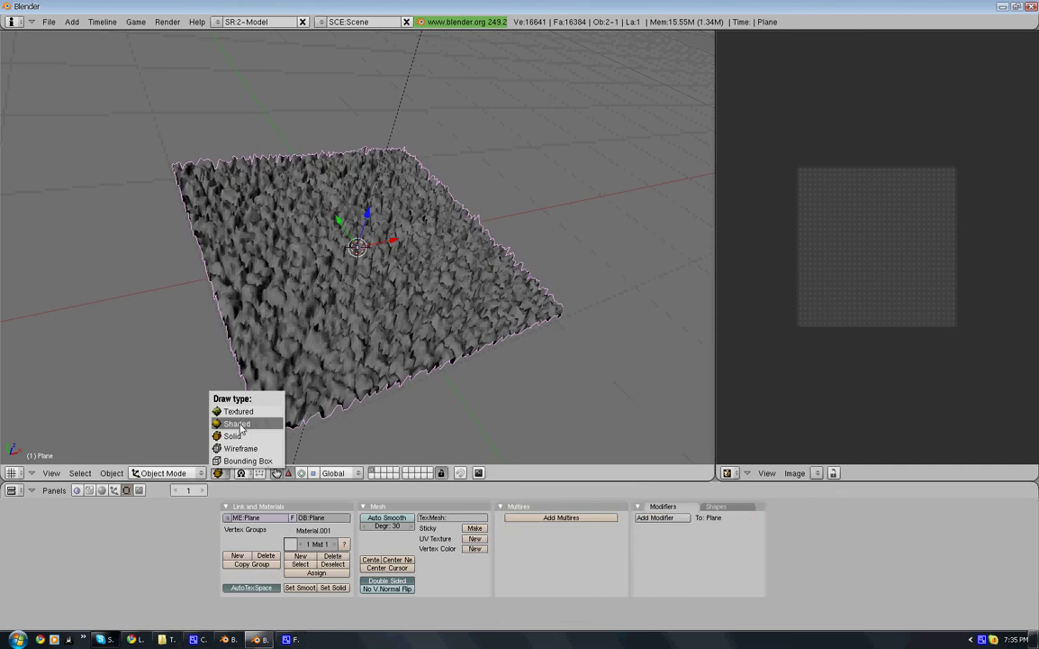
left_click(241, 425)
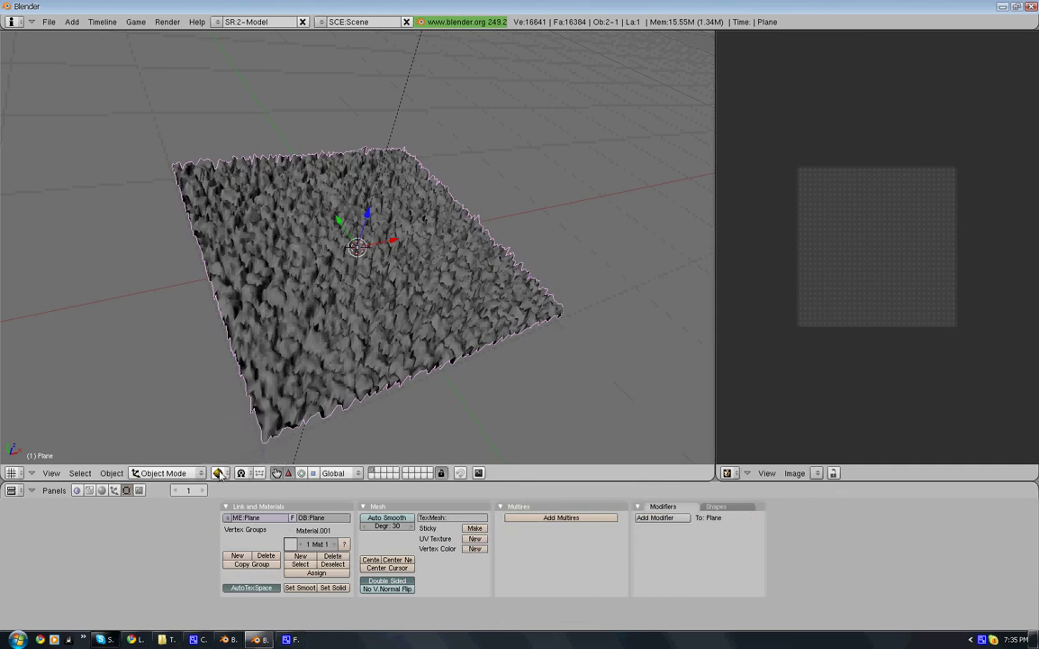
left_click(218, 473)
left_click(239, 414)
mouse_move(345, 371)
middle_mouse_down()
mouse_move(295, 437)
mouse_move(335, 390)
mouse_move(399, 423)
mouse_move(436, 327)
mouse_move(402, 339)
middle_mouse_up()
mouse_move(353, 287)
middle_mouse_down()
mouse_move(379, 271)
mouse_move(364, 270)
middle_mouse_up()
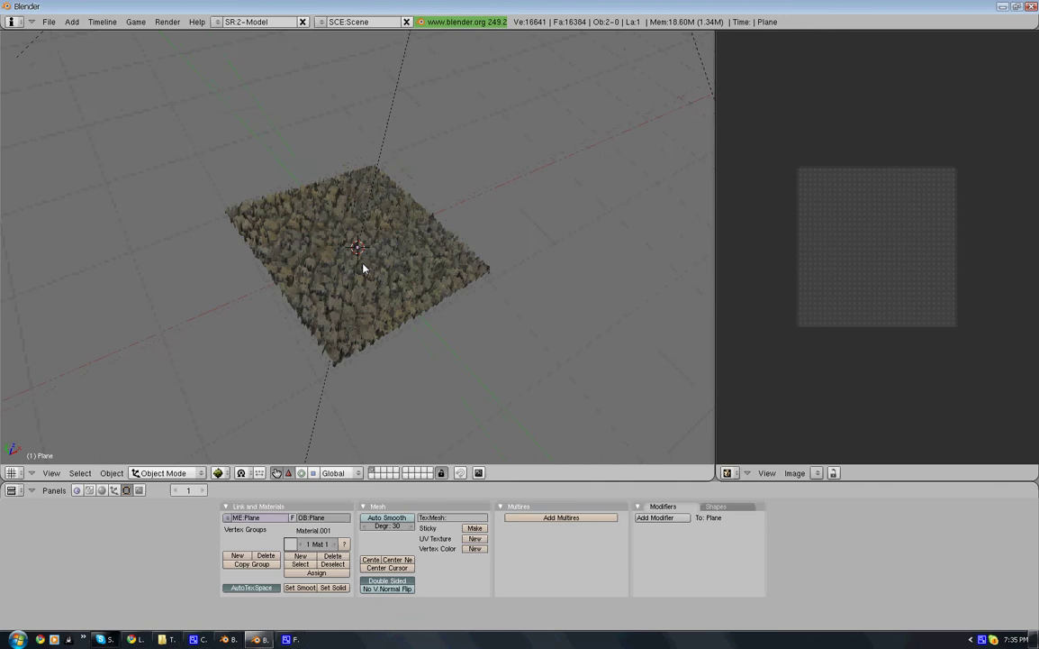
Step: Add a camera at the plane's centre and raise it along the Z axis well above the plane
key("space")
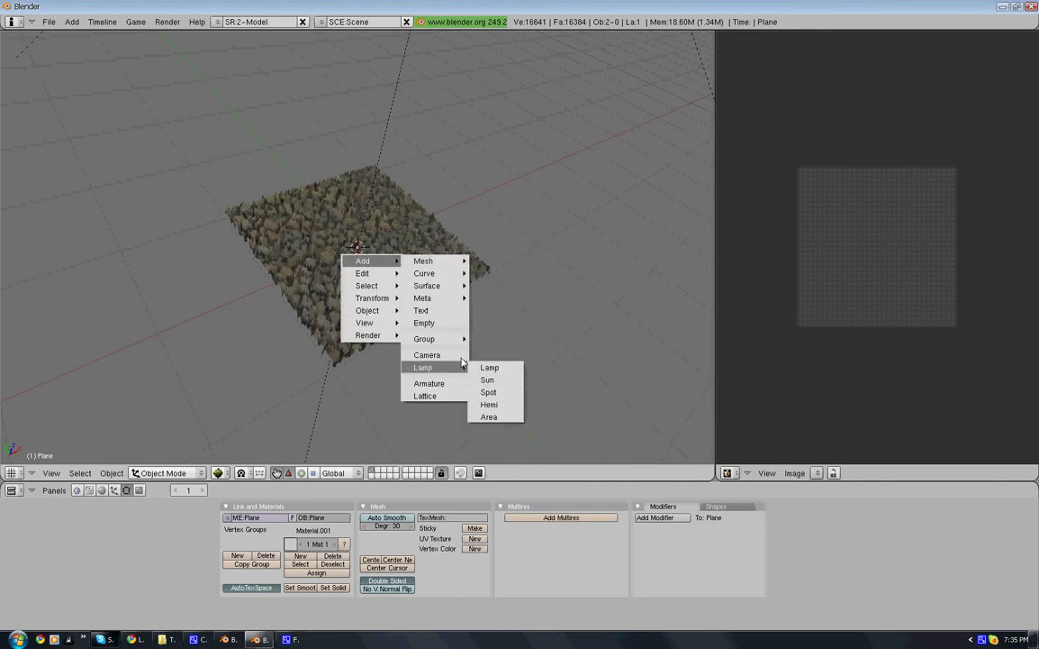
left_click(455, 356)
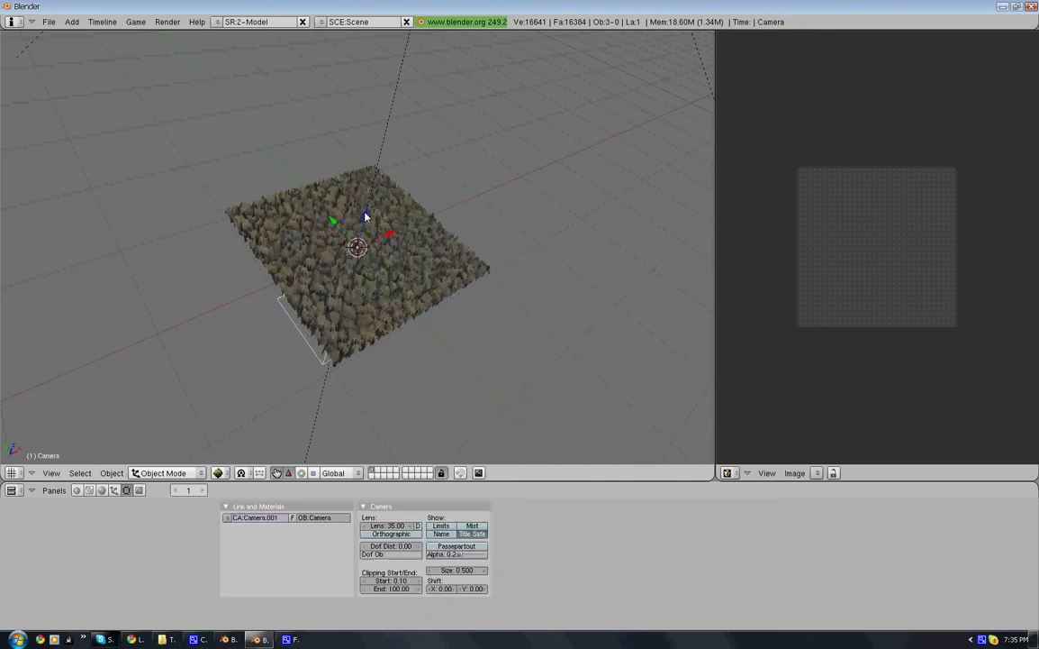
left_click_drag(365, 216, 409, 32)
scroll(490, 186, "down", 2)
scroll(417, 156, "down", 1)
left_click_drag(393, 116, 418, 46)
Step: Look through the camera and fly it until the whole rocky plane sits inside the innermost dashed frame
key("KP_0")
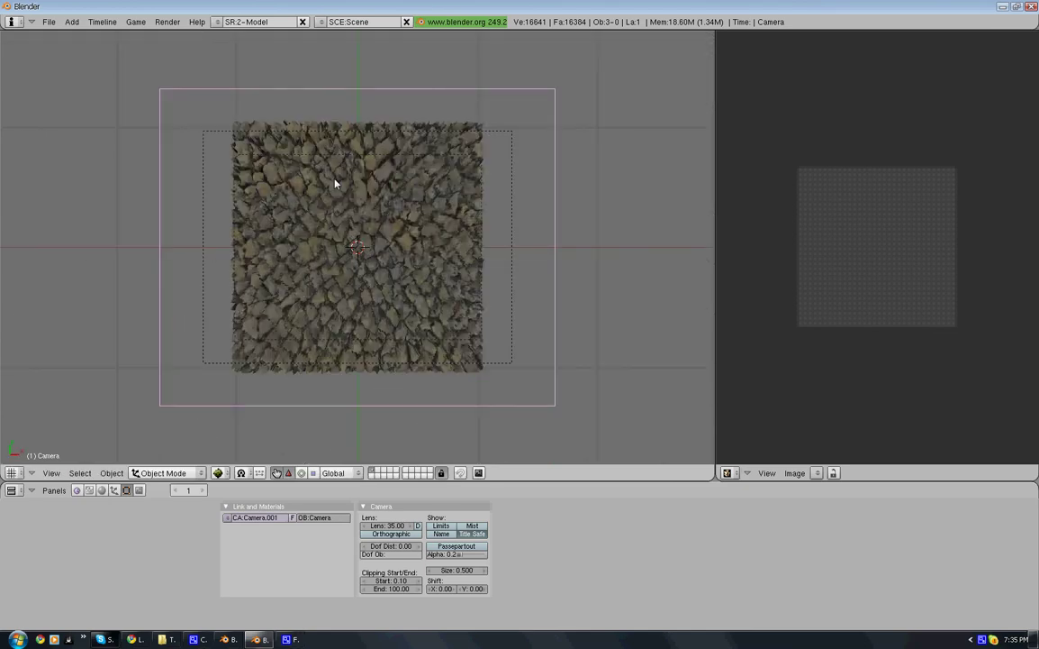
key("s")
left_click(360, 261)
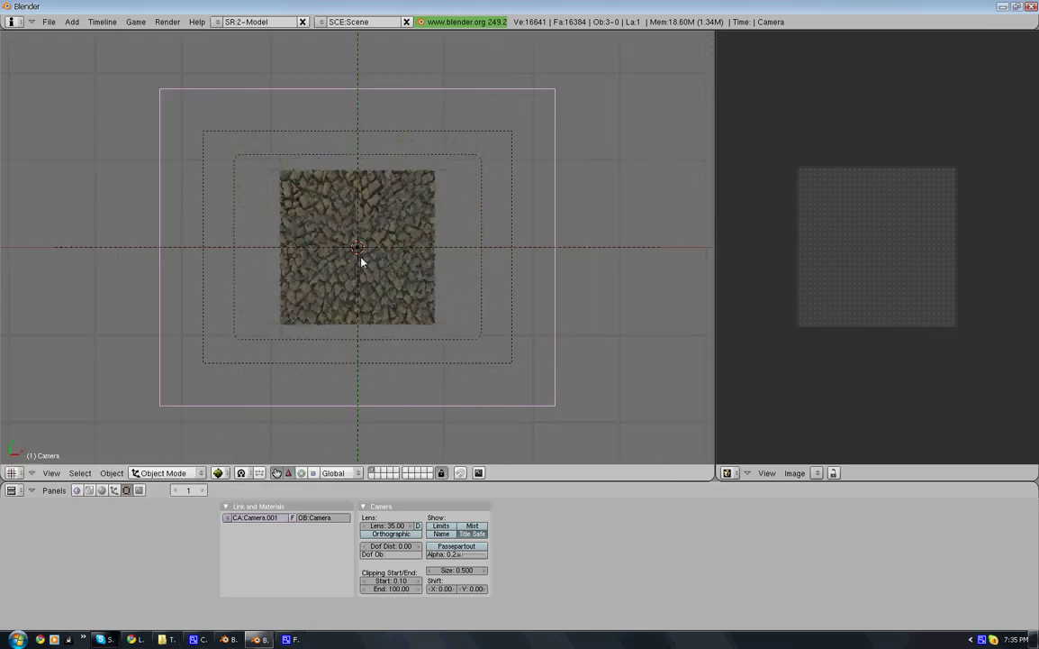
key("shift+f")
scroll(358, 252, "up", 2)
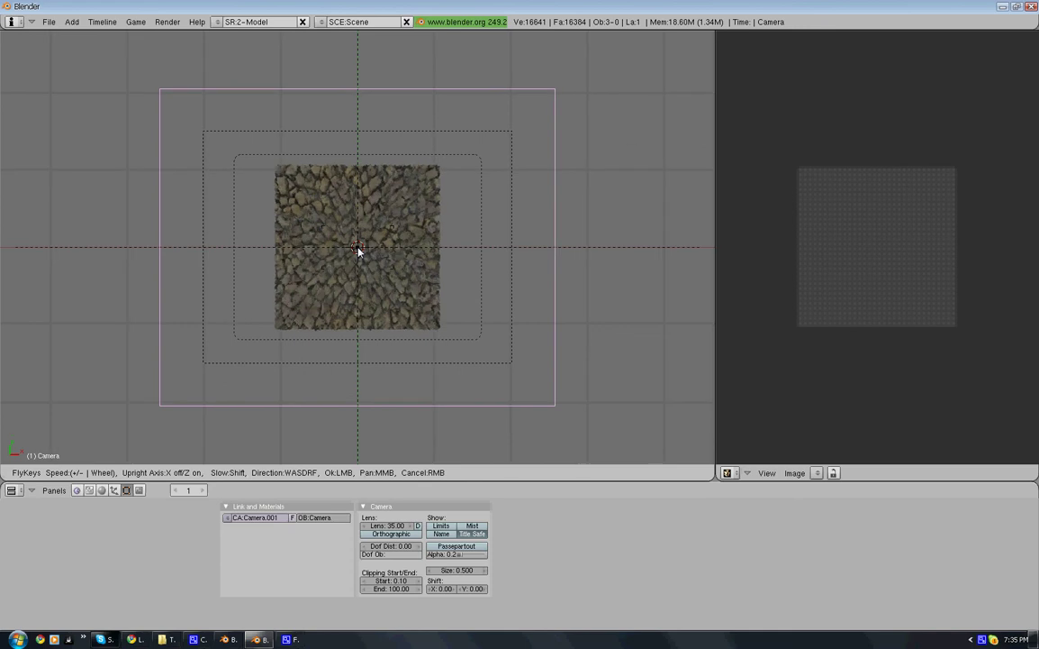
left_click(351, 265)
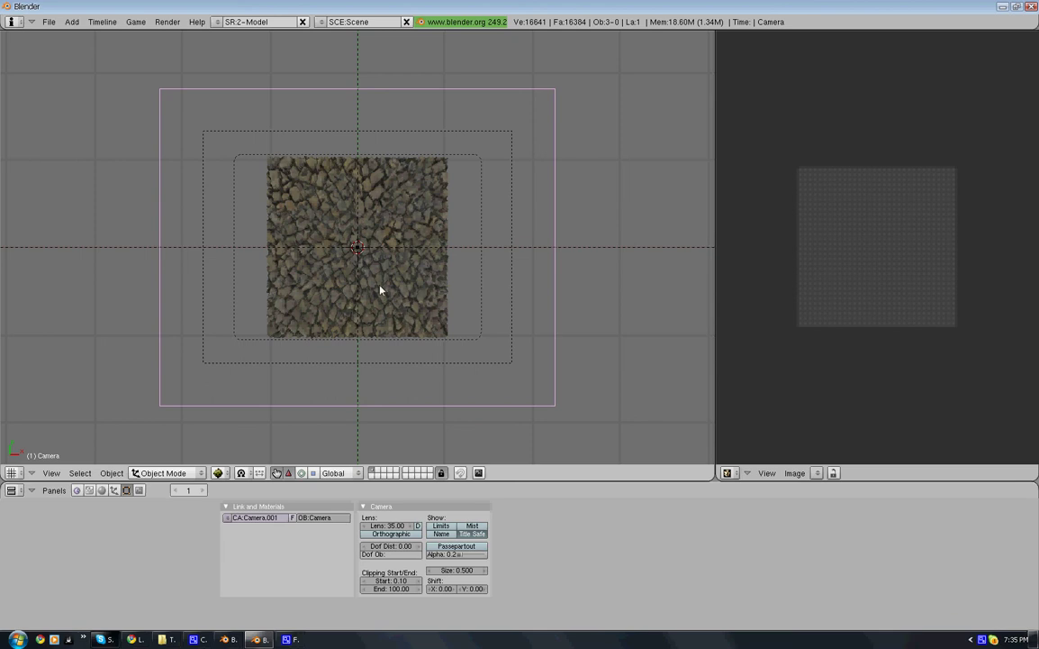
Step: Add a second plane at the centre of the rocky plane and display the viewport in wireframe
key("space")
mouse_move(454, 281)
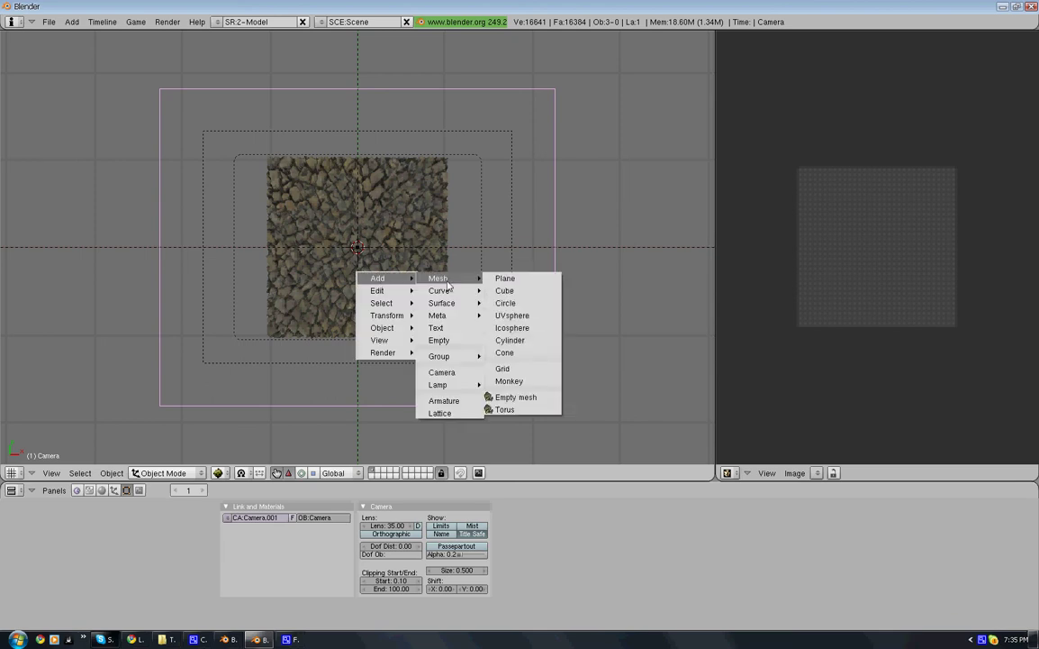
left_click(518, 280)
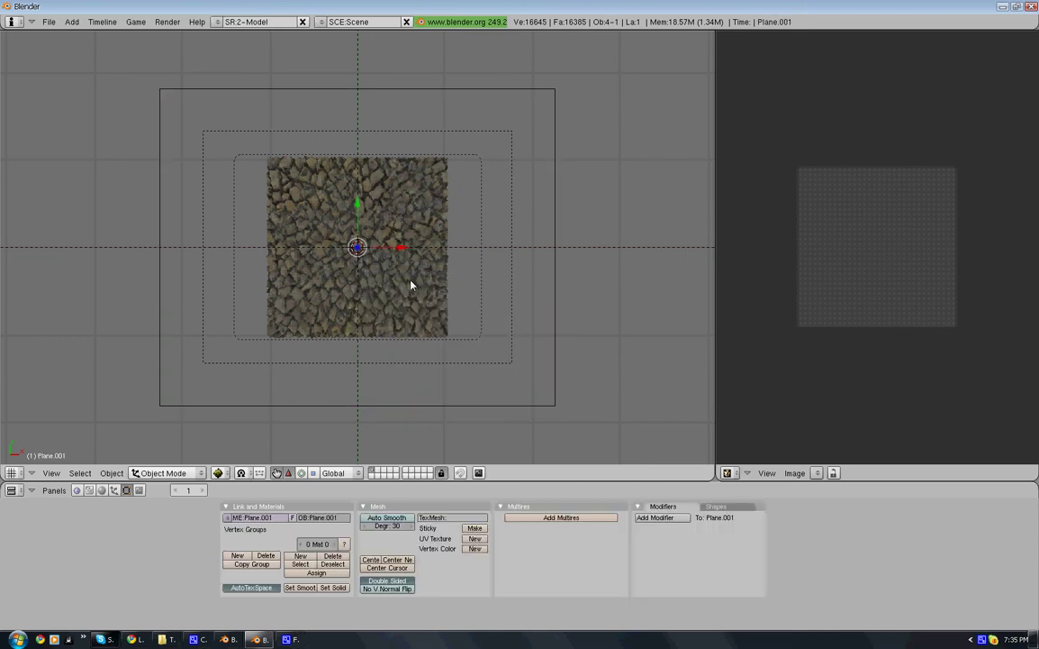
key("z")
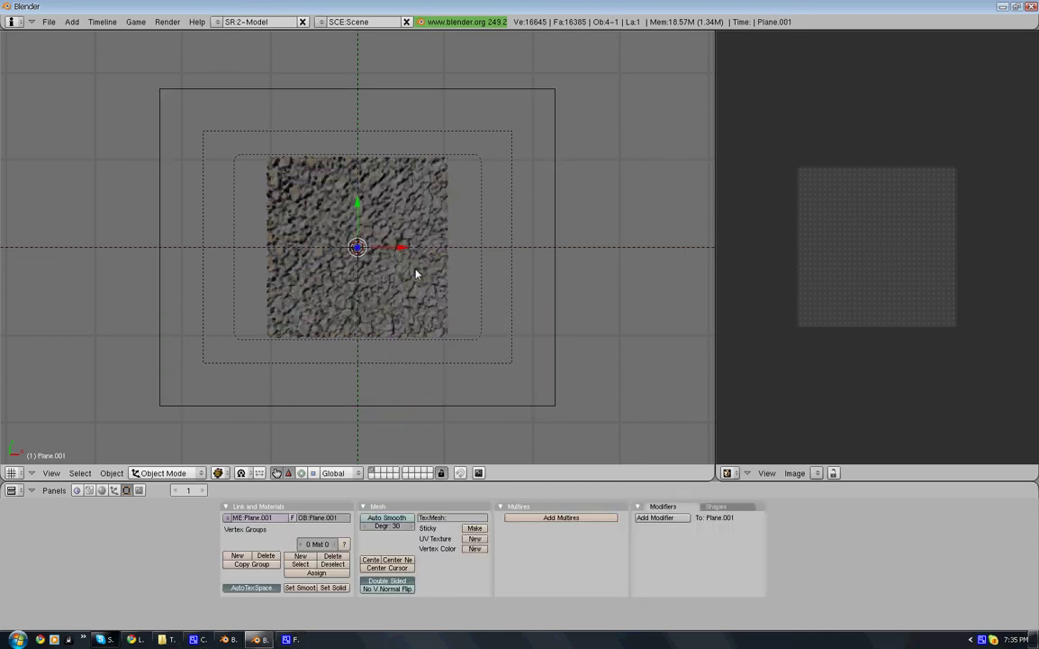
key("z")
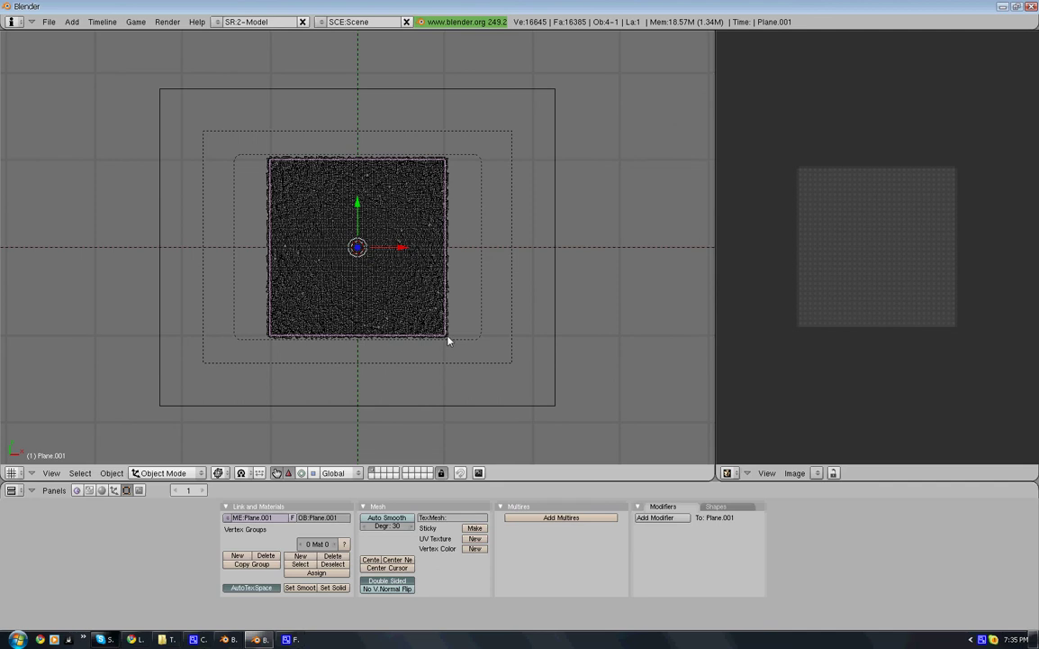
Step: Unwrap the new flat plane in Edit Mode, assign it a new 1024 × 1024 image named Untitled, and return to Object Mode
key("Tab")
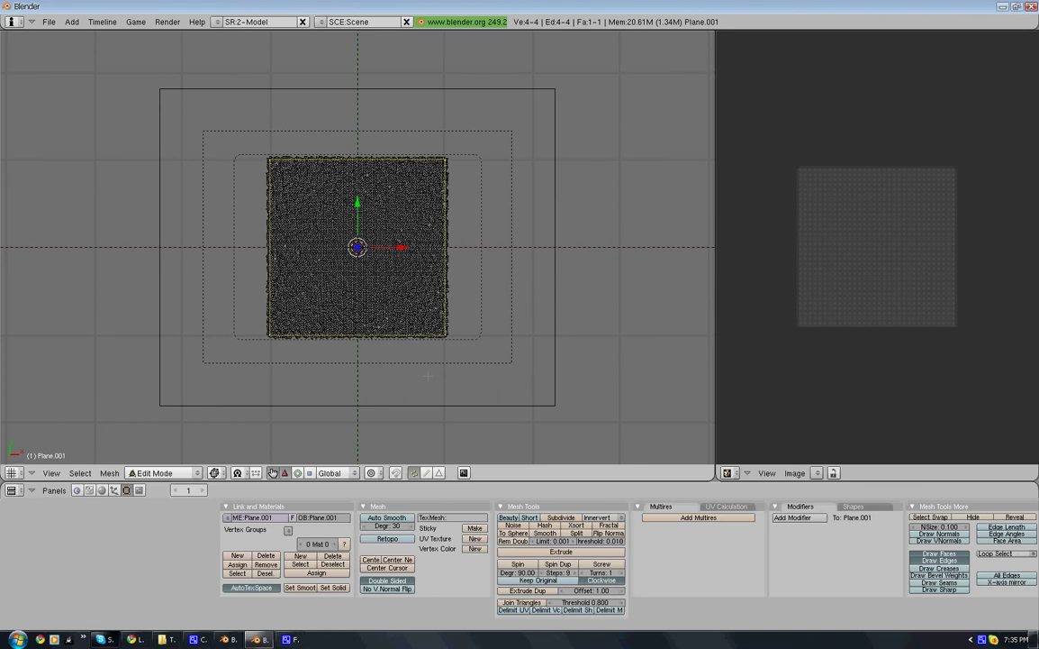
key("u")
left_click(353, 356)
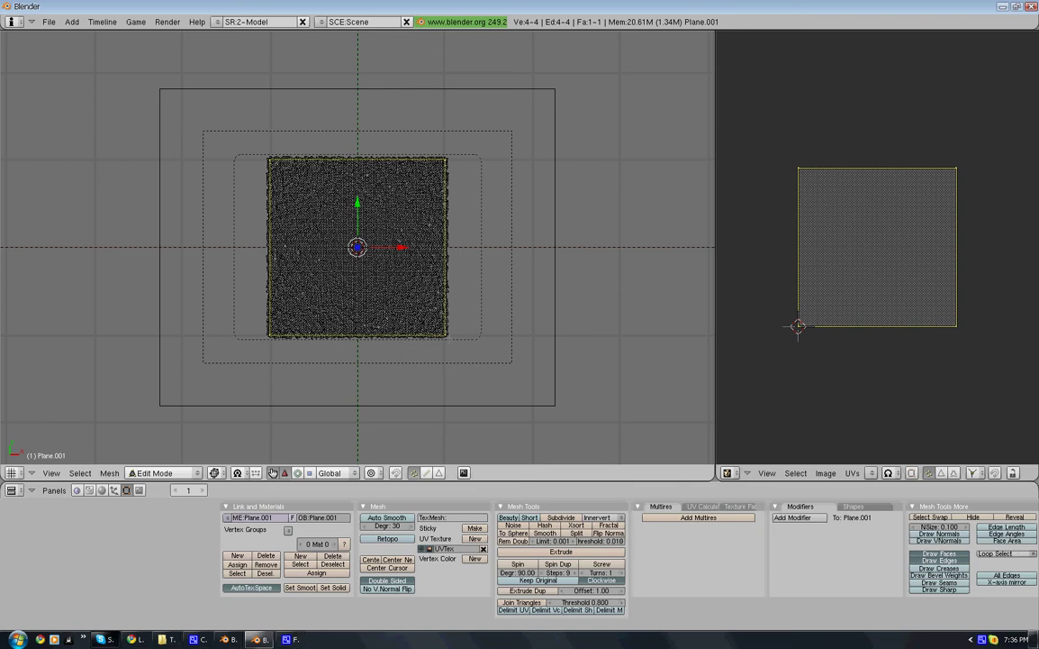
left_click(826, 472)
left_click(822, 462)
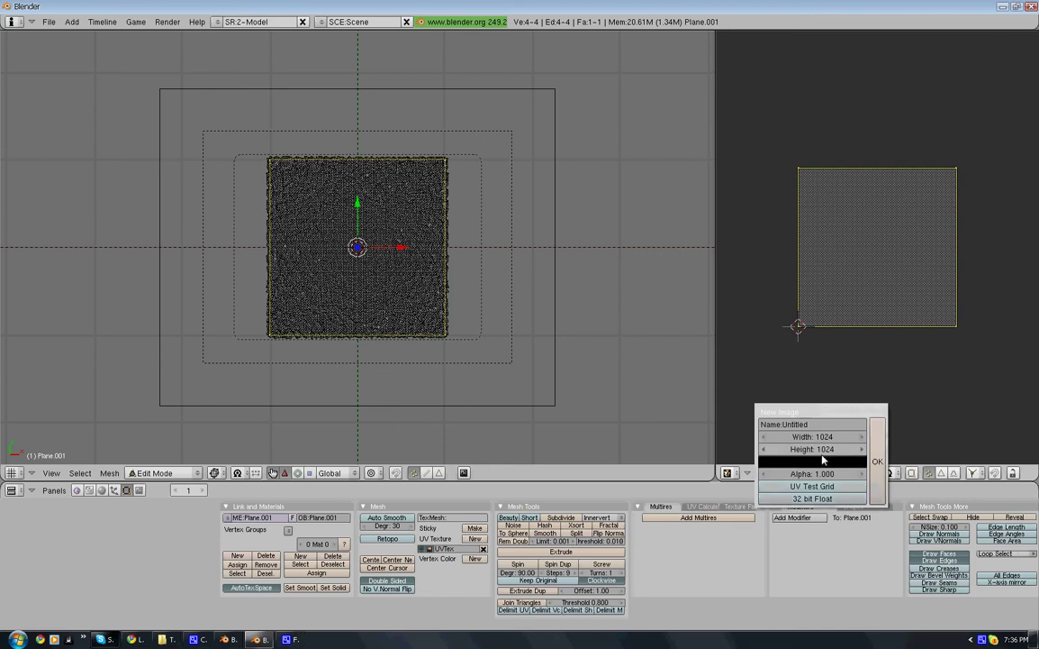
left_click(873, 462)
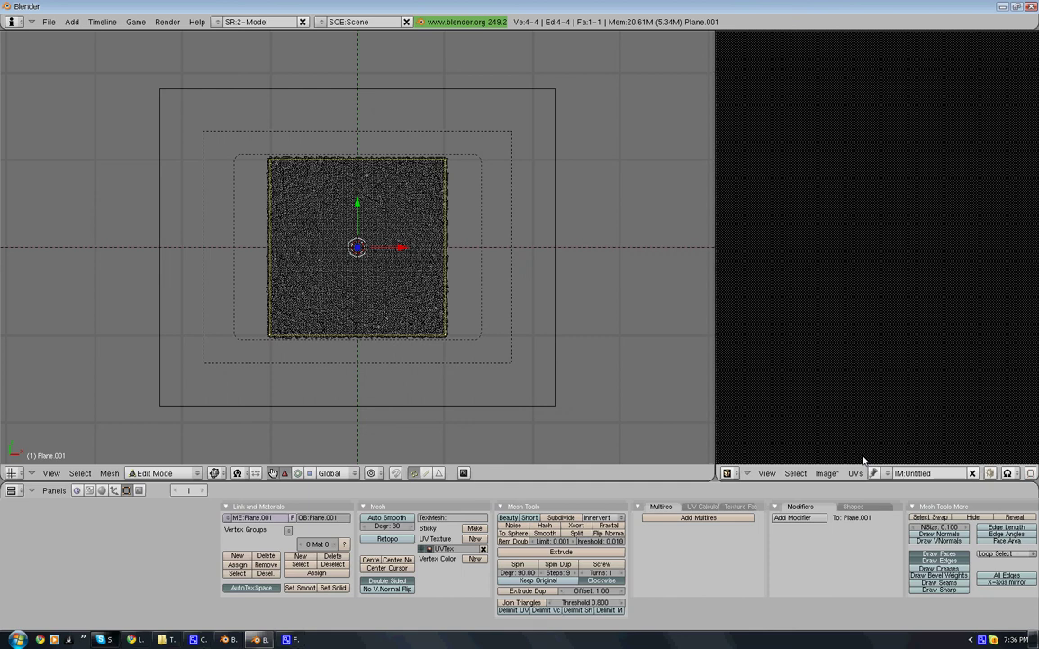
key("Tab")
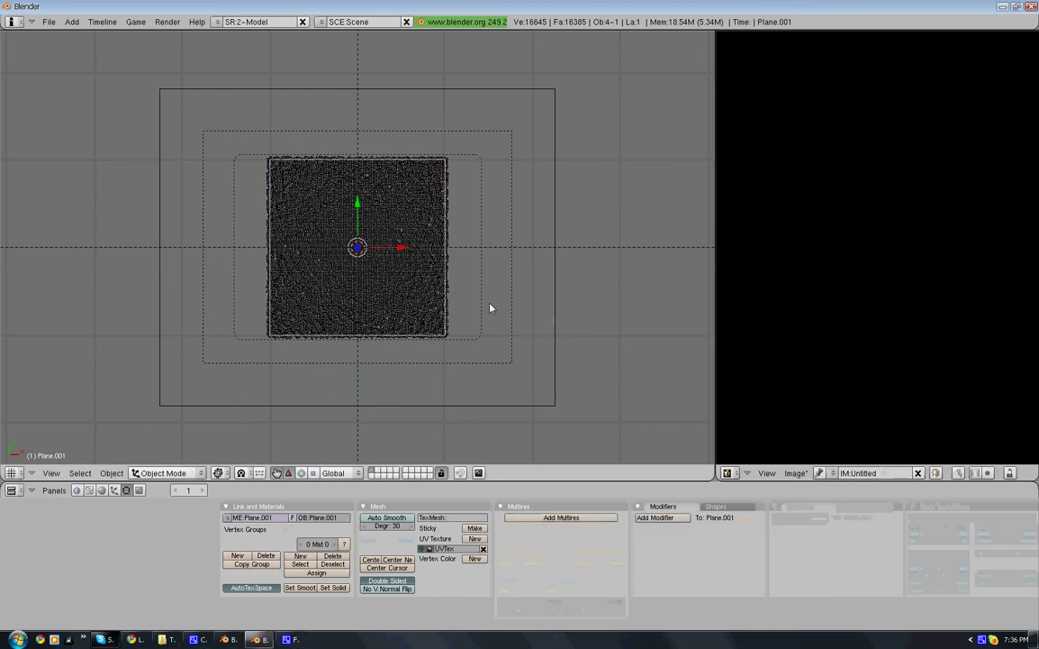
Step: Select the rocky plane plus the flat plane as active, and configure a Normals bake with Selected to Active and Tangent normal space
right_click(436, 302)
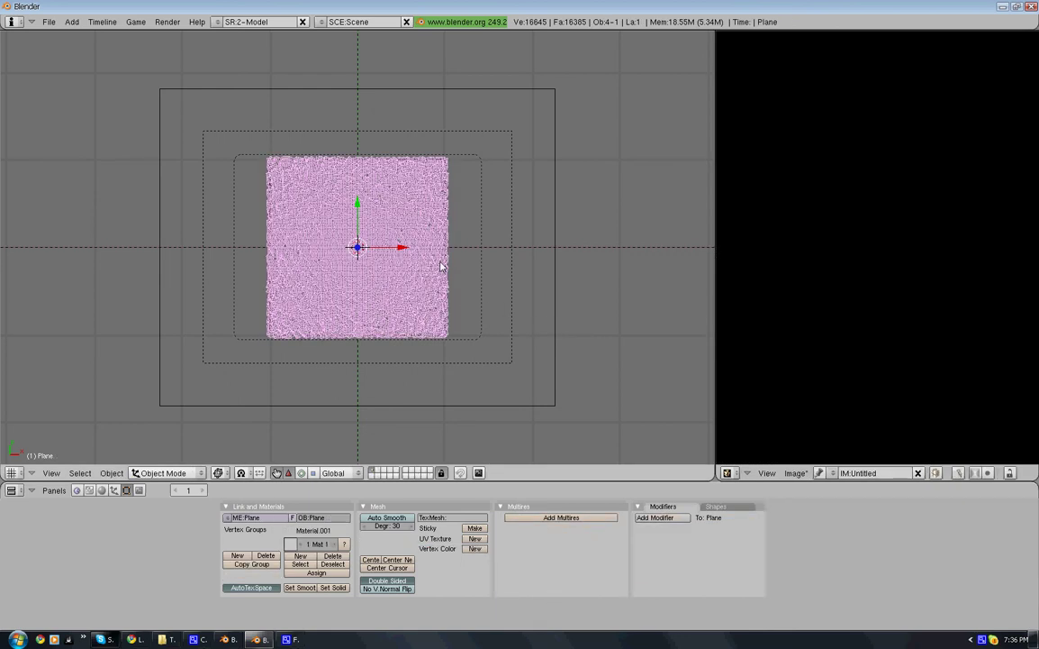
right_click(444, 268)
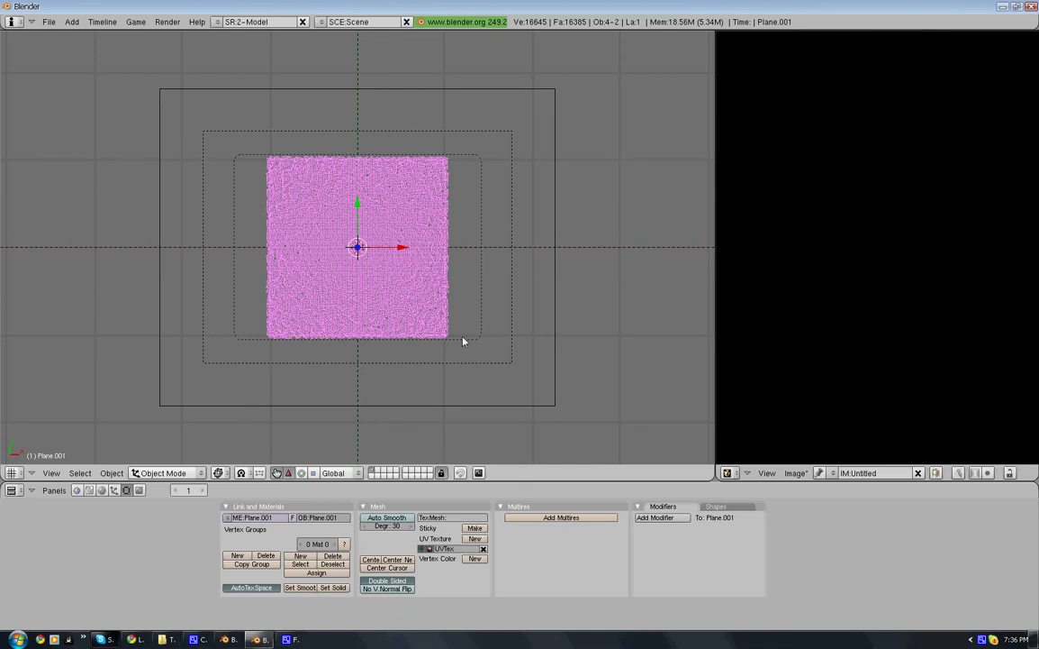
left_click(138, 491)
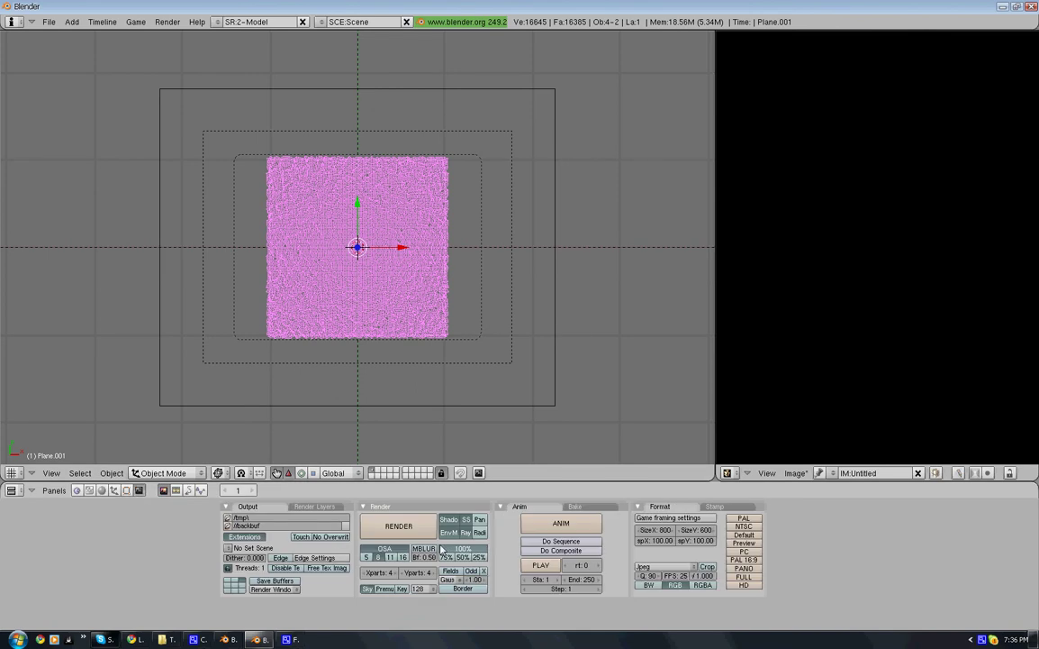
left_click(581, 507)
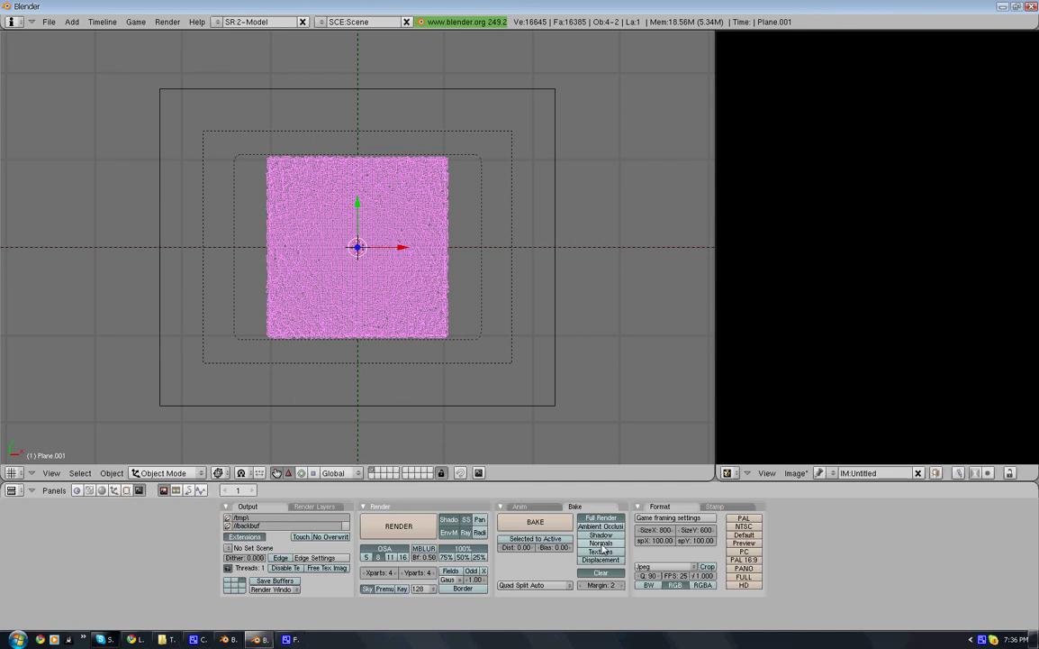
left_click(600, 542)
left_click(546, 538)
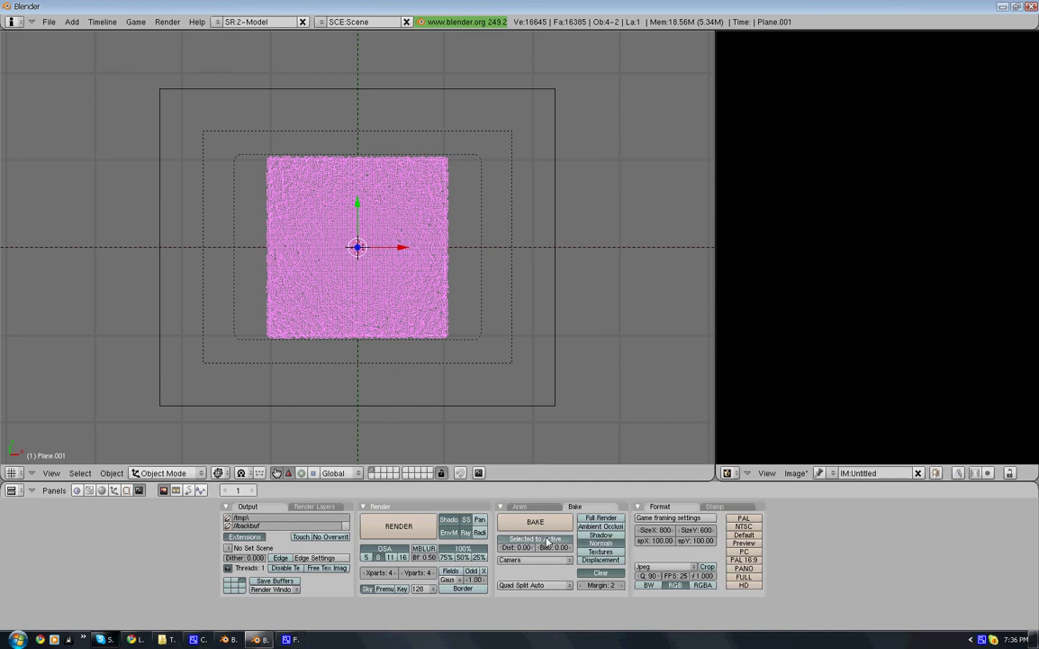
left_click(535, 560)
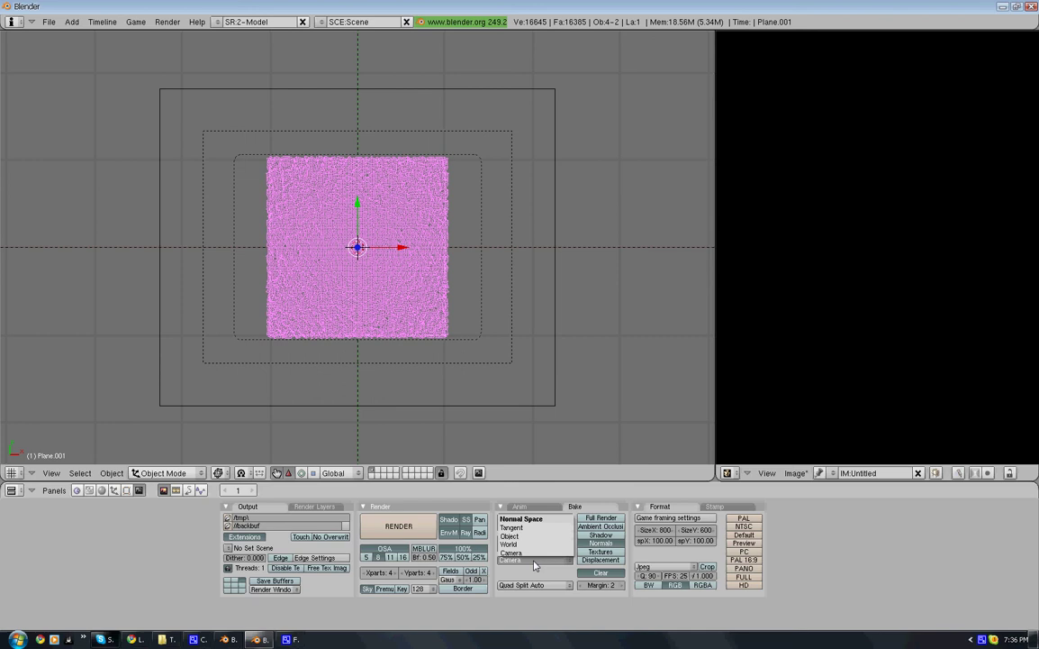
left_click(514, 527)
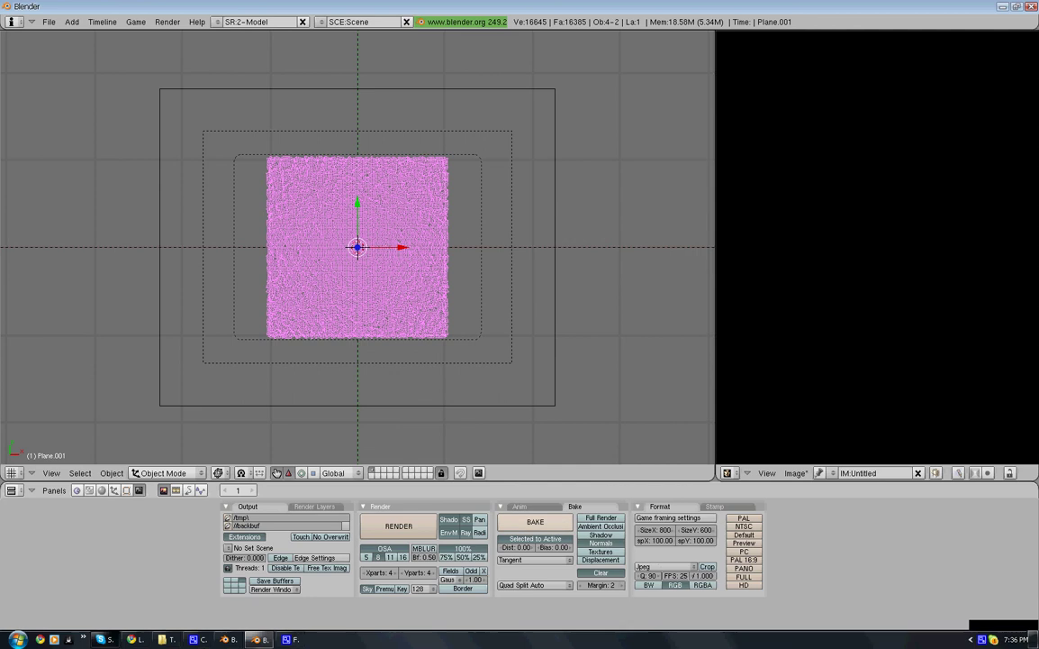
right_click(994, 639)
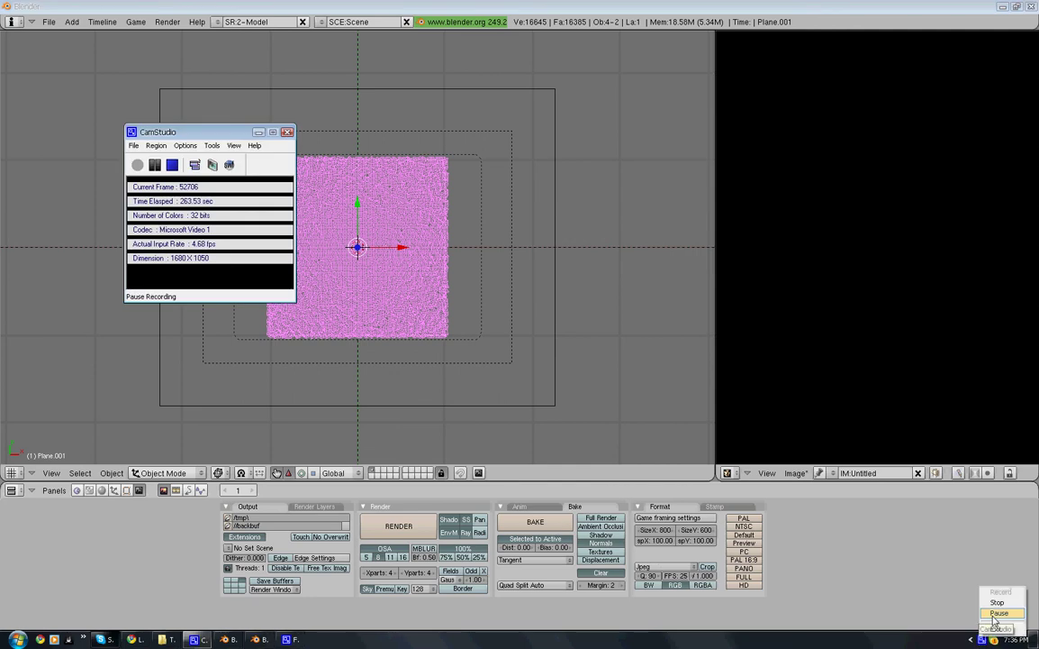
left_click(996, 613)
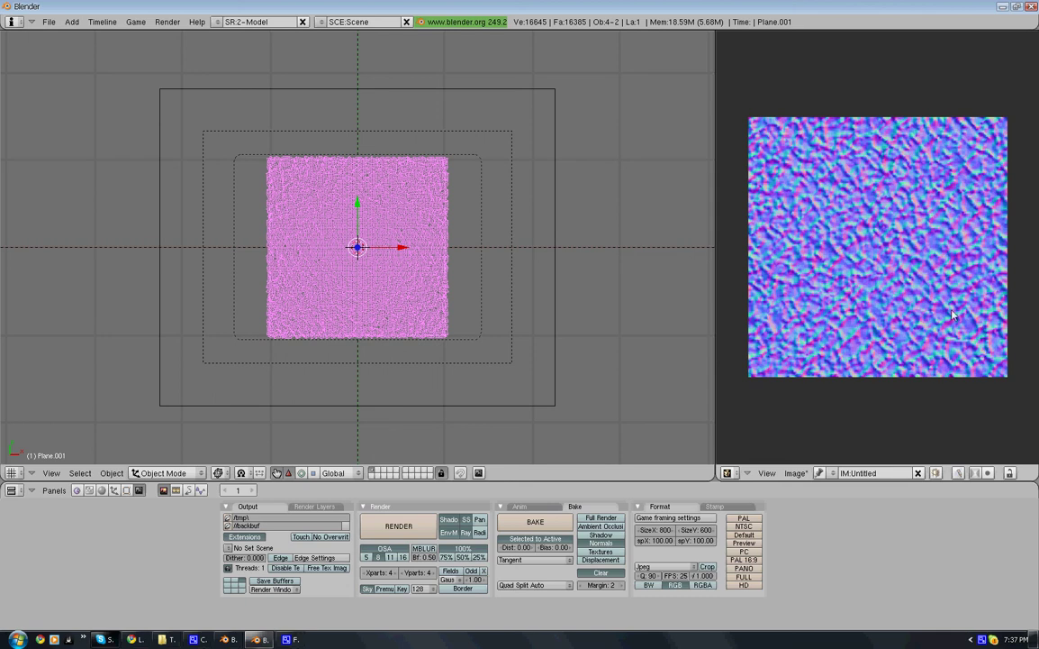
Step: Switch to the empty second layer, add a new plane there, and display the viewport in Textured draw mode
scroll(898, 325, "up", 2)
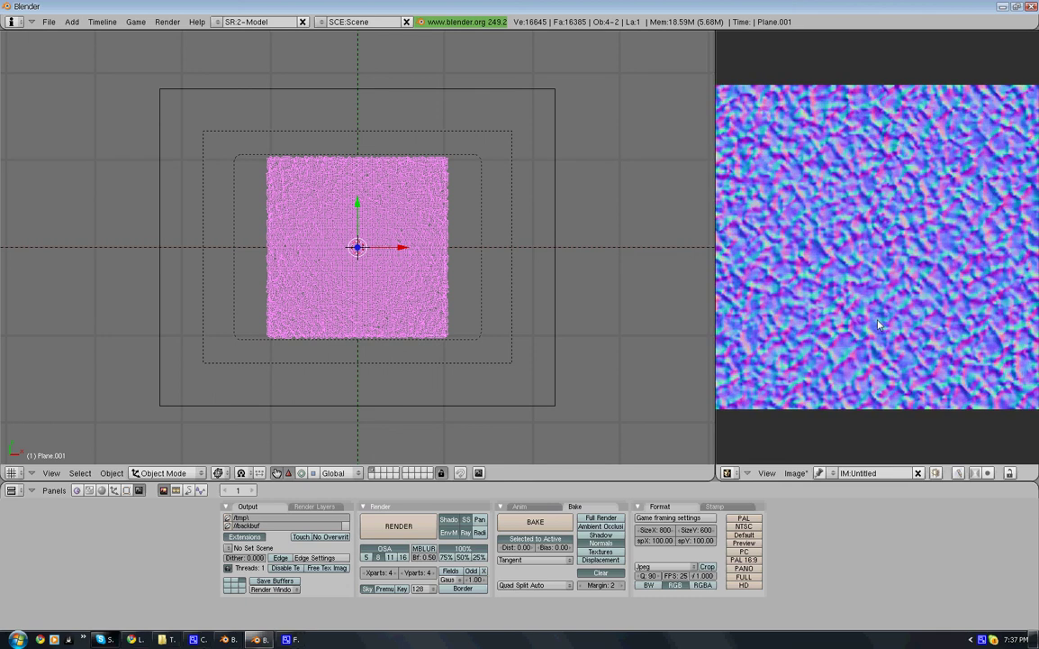
scroll(909, 335, "down", 3)
middle_click_drag(910, 335, 874, 324)
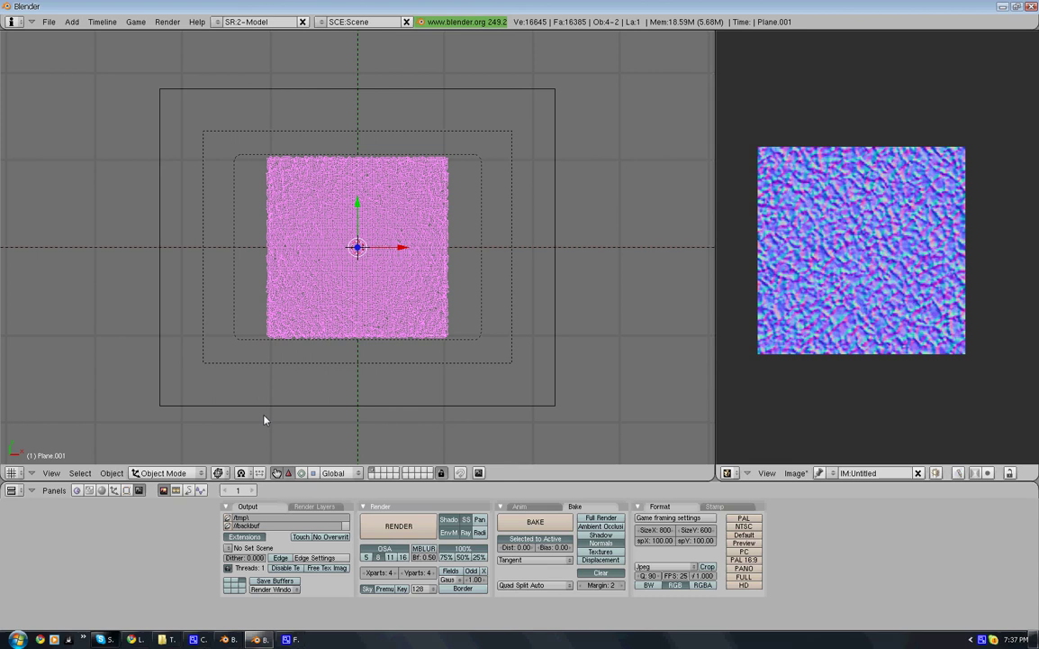
key("alt+z")
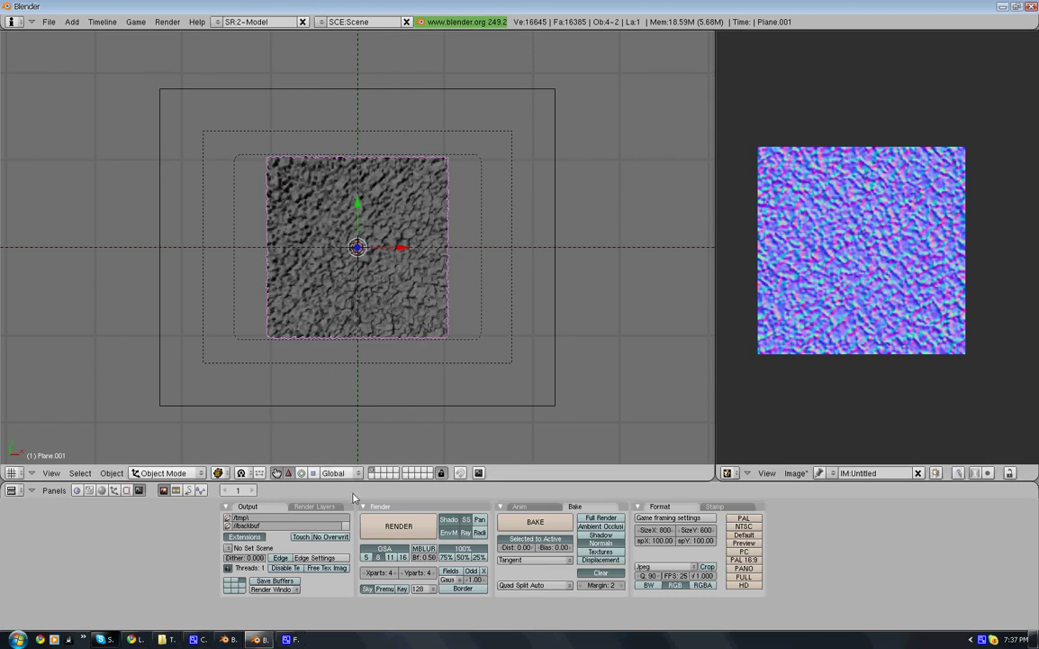
left_click(379, 475)
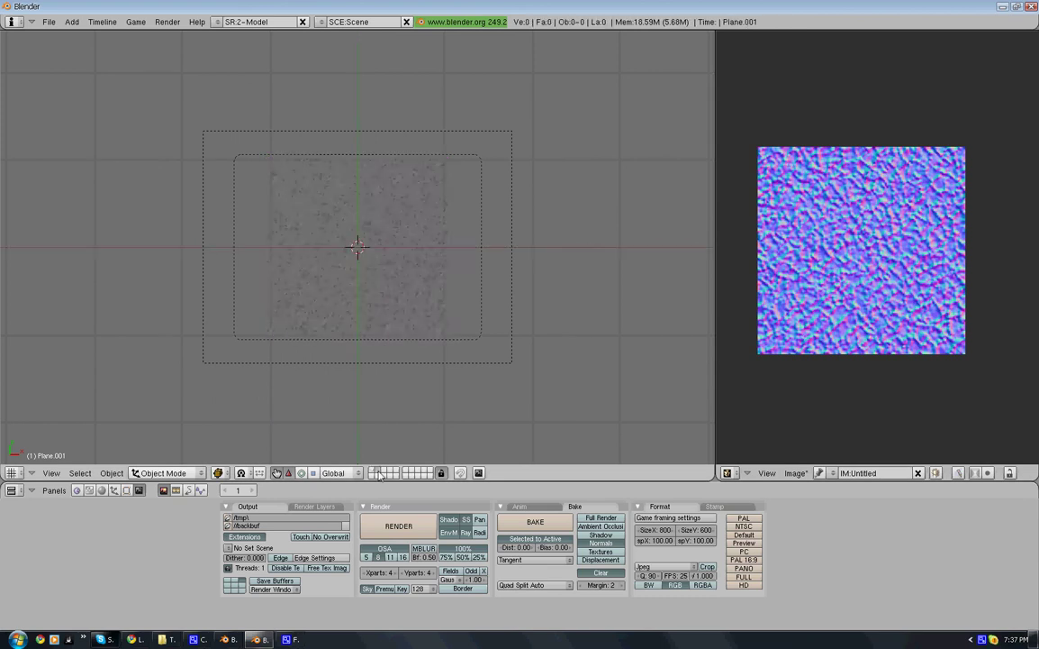
middle_click_drag(356, 382, 325, 313)
key("space")
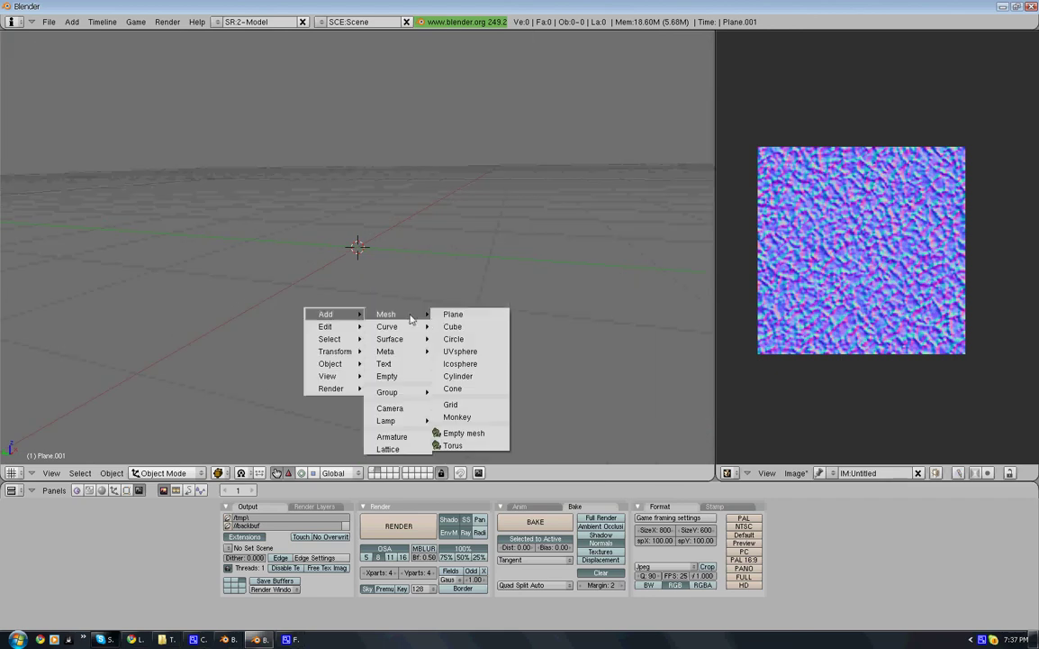
left_click(468, 321)
middle_click_drag(455, 316, 249, 421)
left_click(218, 473)
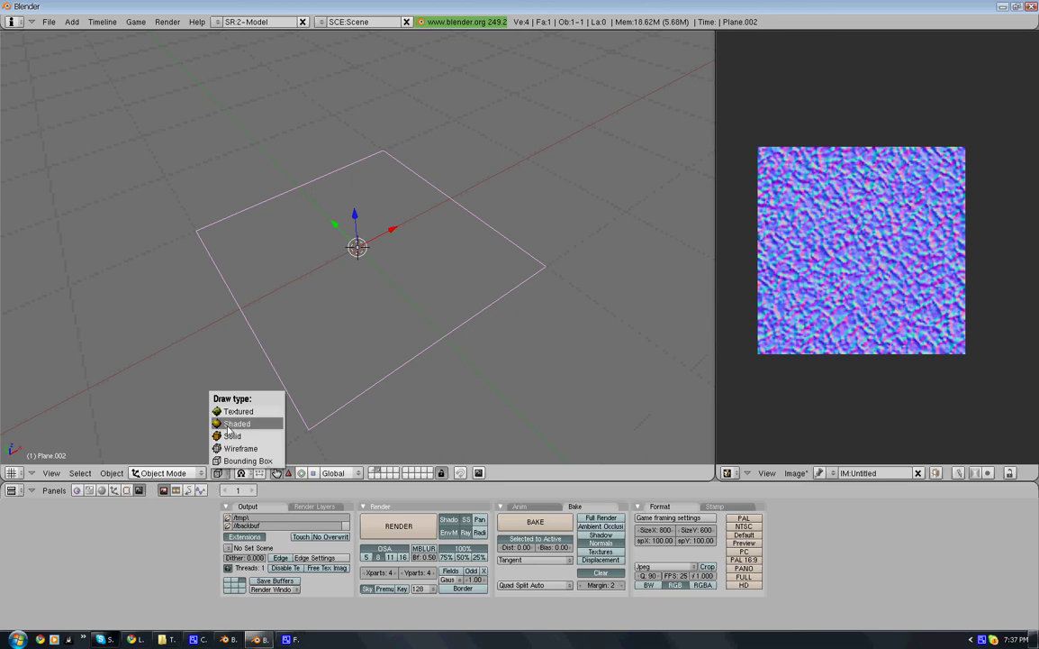
left_click(239, 414)
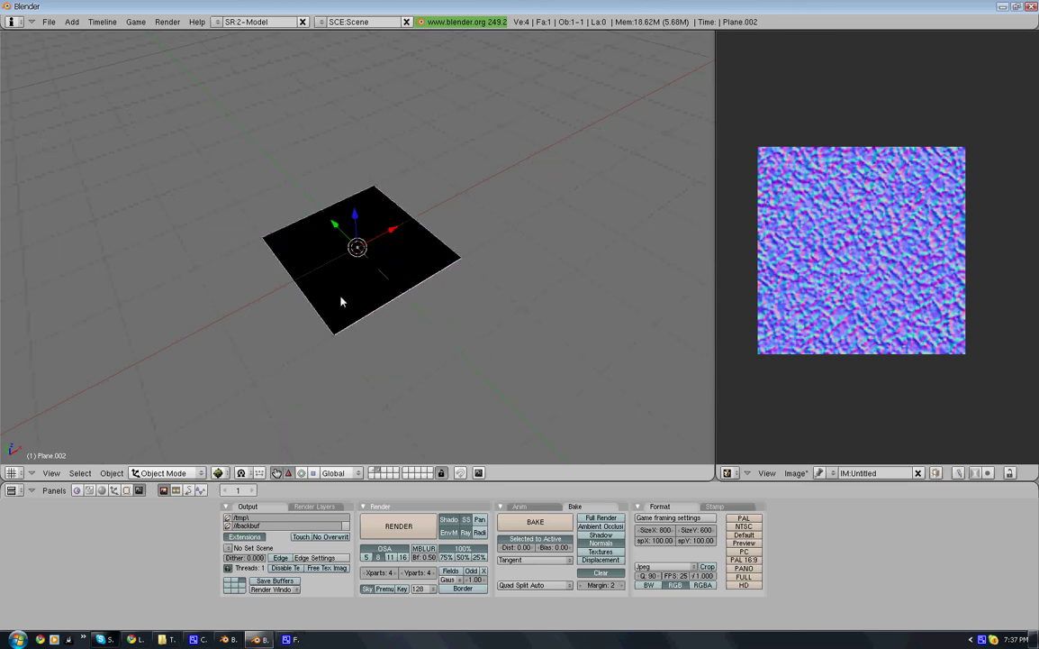
Step: Add a Hemi lamp at the plane's centre and raise it along Z well above the plane
key("space")
mouse_move(401, 400)
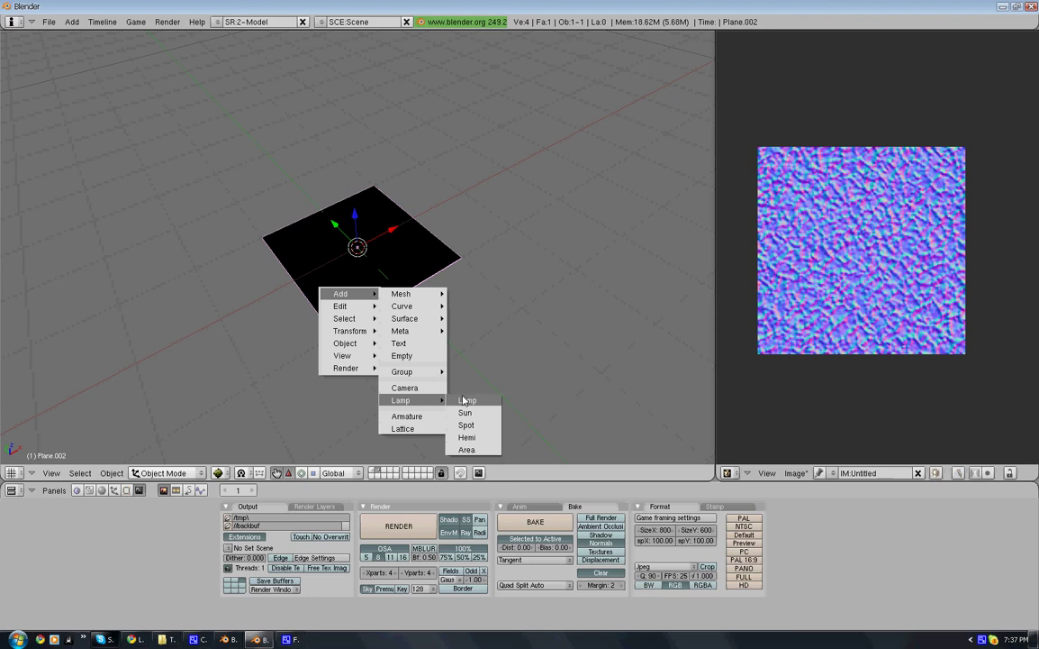
left_click(482, 436)
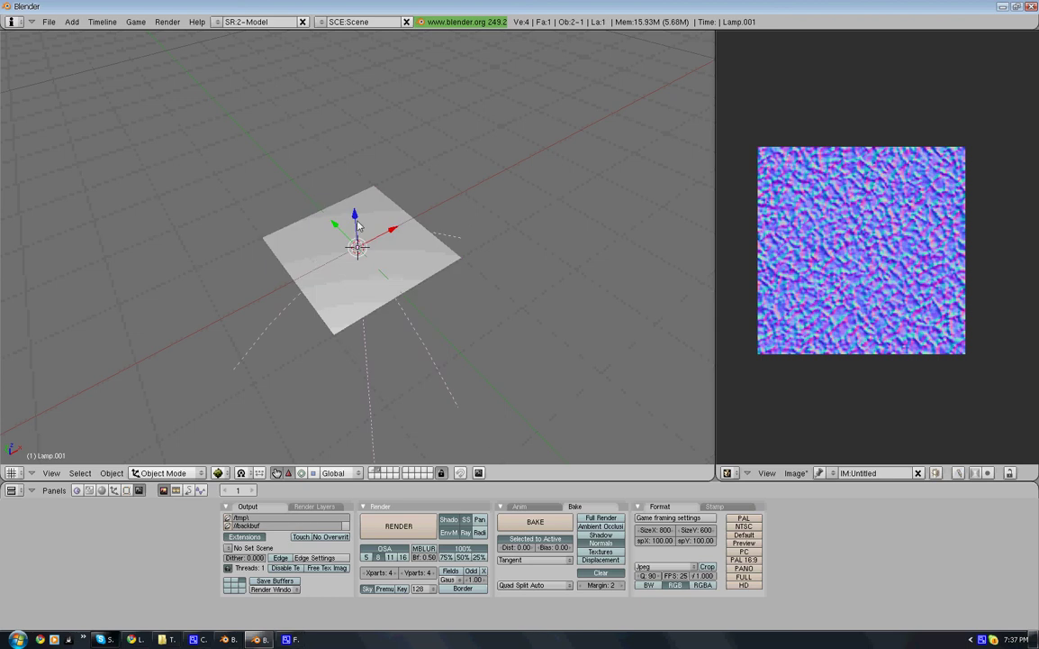
key("g")
key("z")
left_click(396, 90)
scroll(405, 225, "down", 3)
middle_click_drag(369, 369, 326, 232)
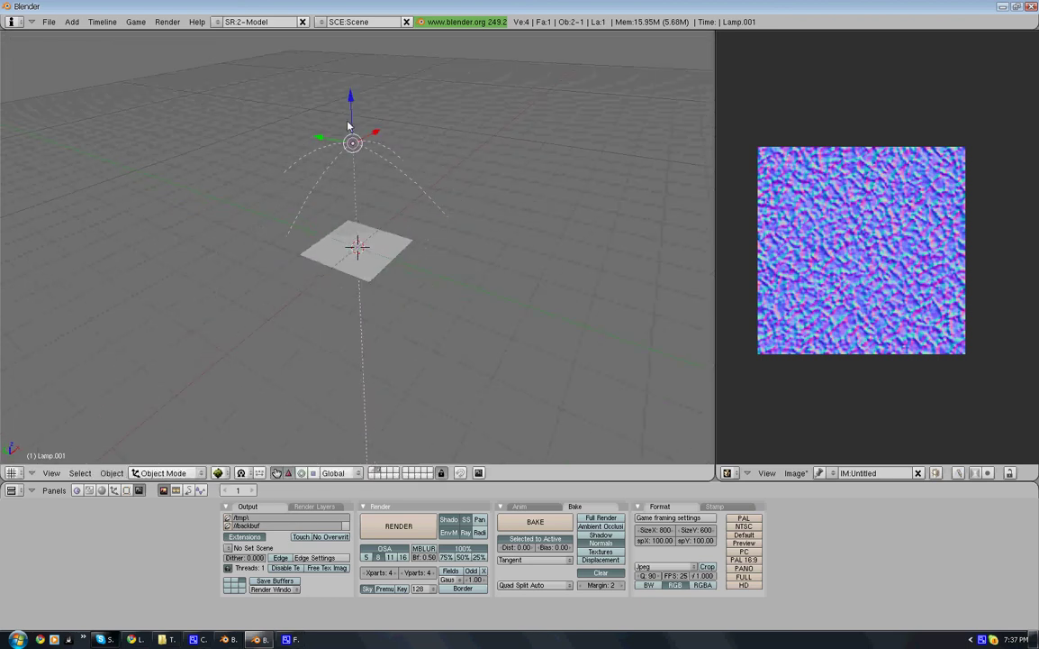
middle_click_drag(342, 133, 374, 250)
Step: Select the new plane and give it a new material
right_click(375, 250)
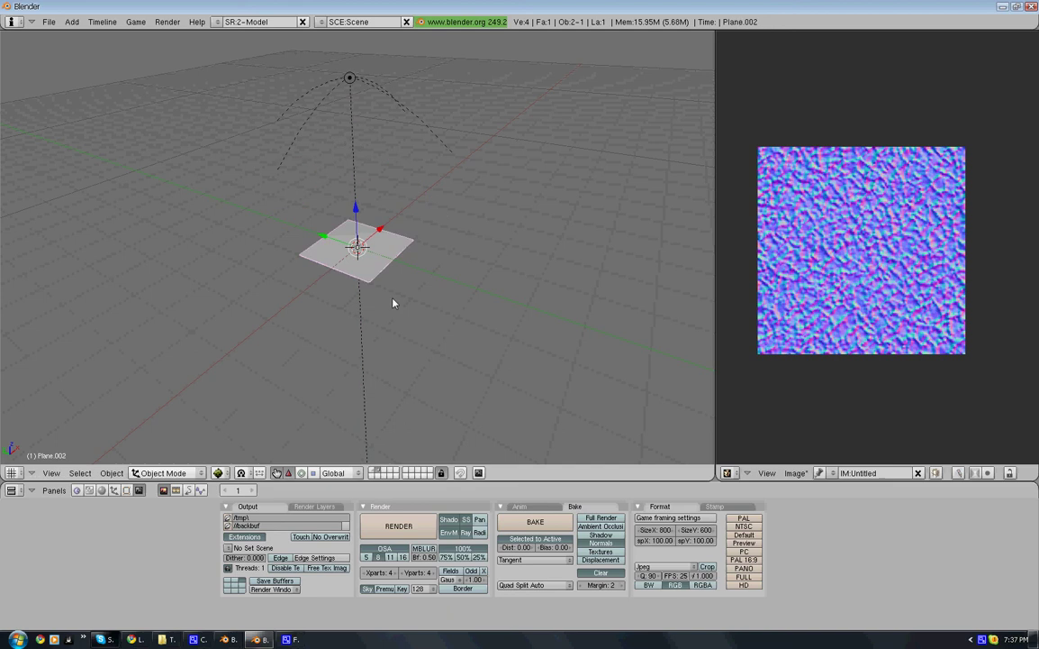
scroll(397, 315, "up", 3)
left_click(102, 490)
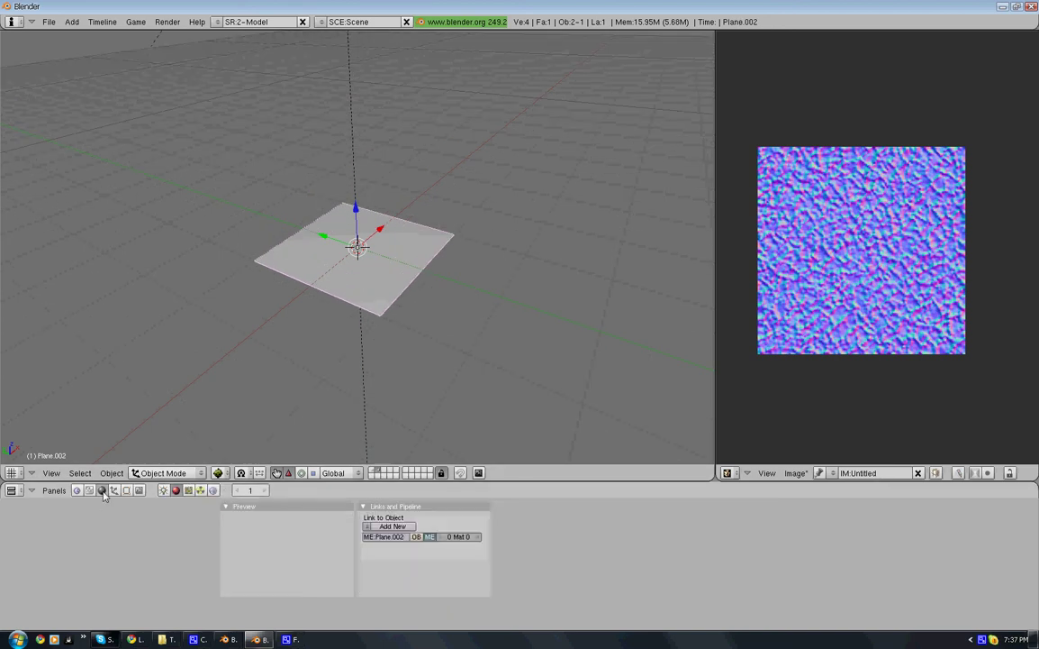
left_click(392, 526)
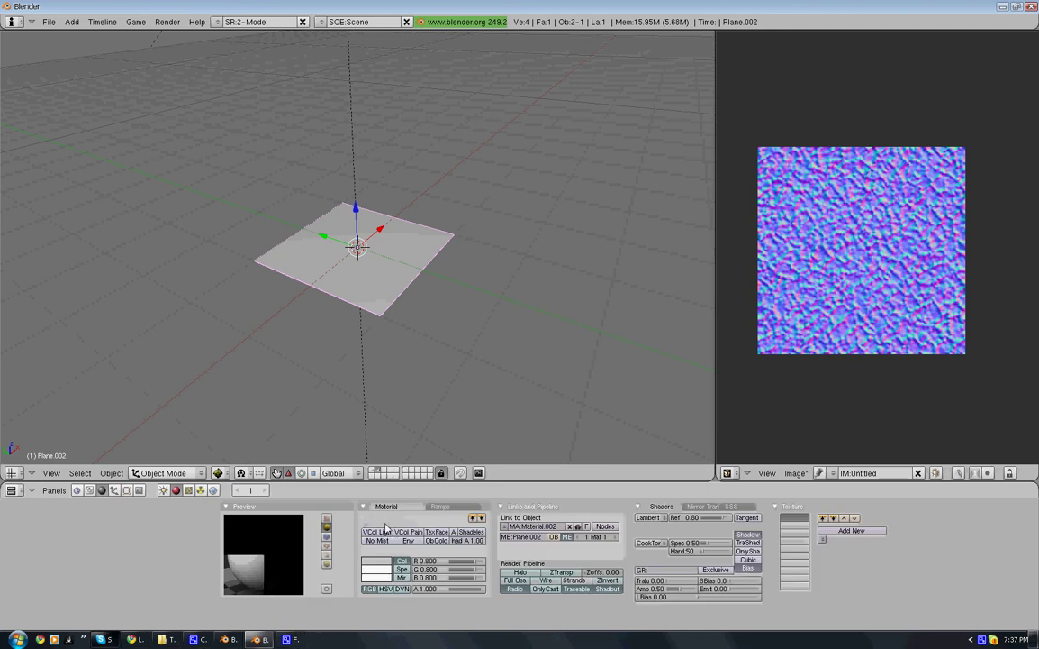
Step: Add a texture to the plane's material, set its type to Image, and assign the baked Untitled image
left_click(837, 531)
left_click(201, 490)
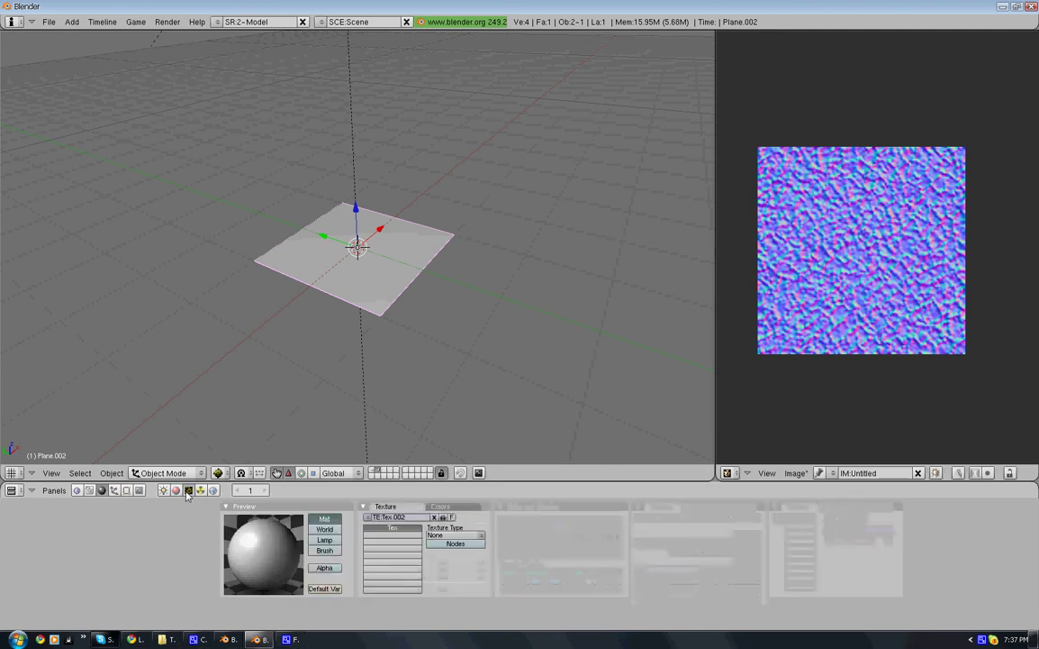
left_click(469, 536)
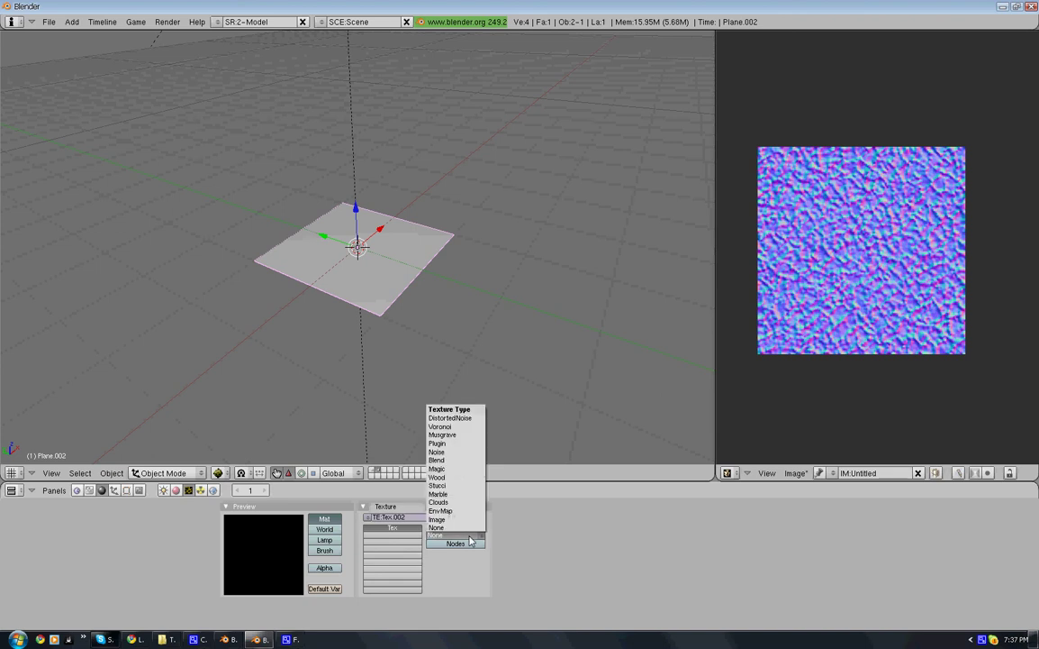
left_click(437, 519)
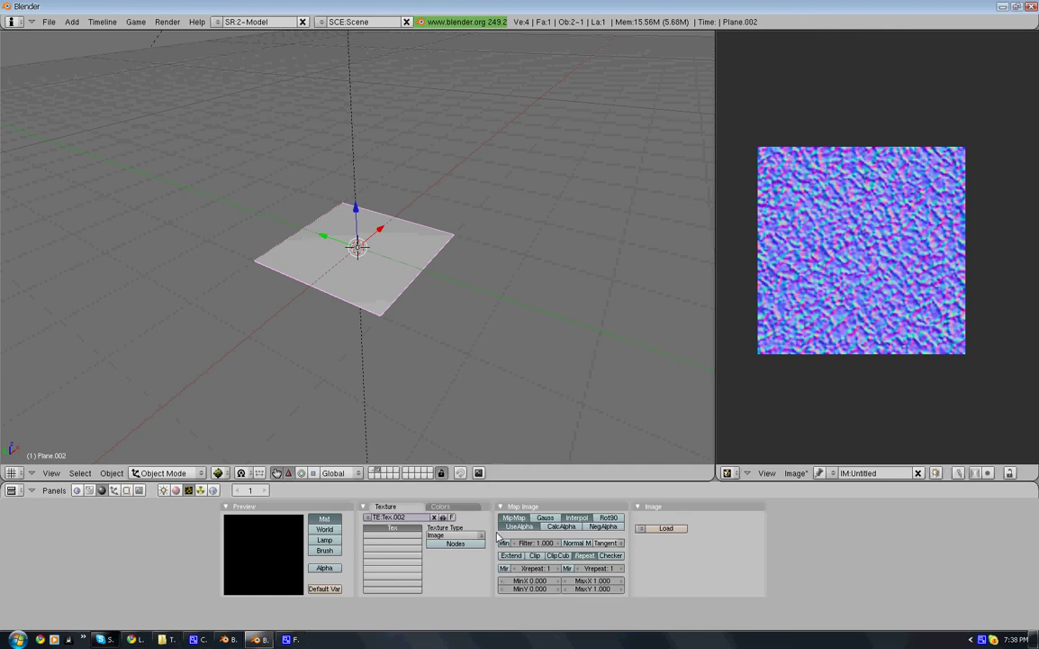
left_click(639, 529)
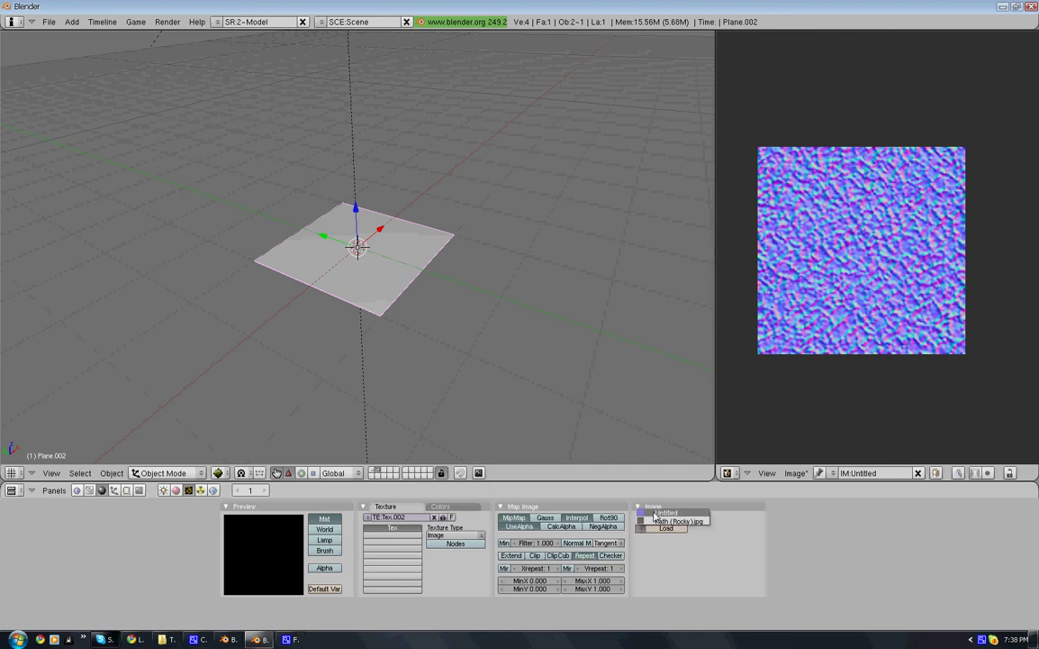
left_click(656, 515)
Step: Set the plane material's specularity to 0.00
scroll(419, 299, "up", 5)
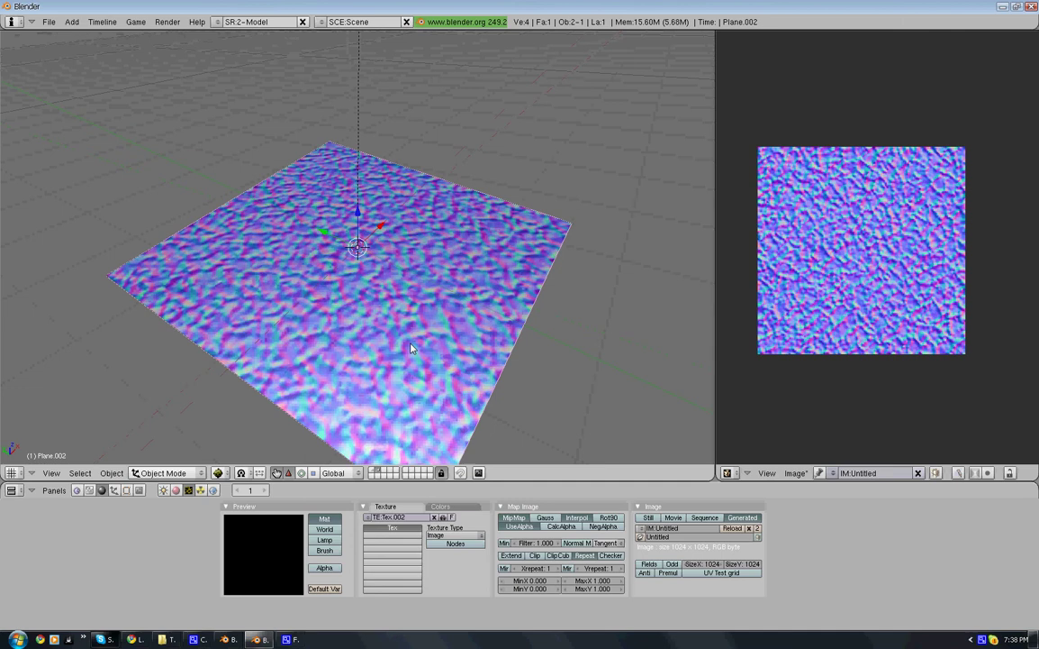
middle_click_drag(410, 306, 391, 417)
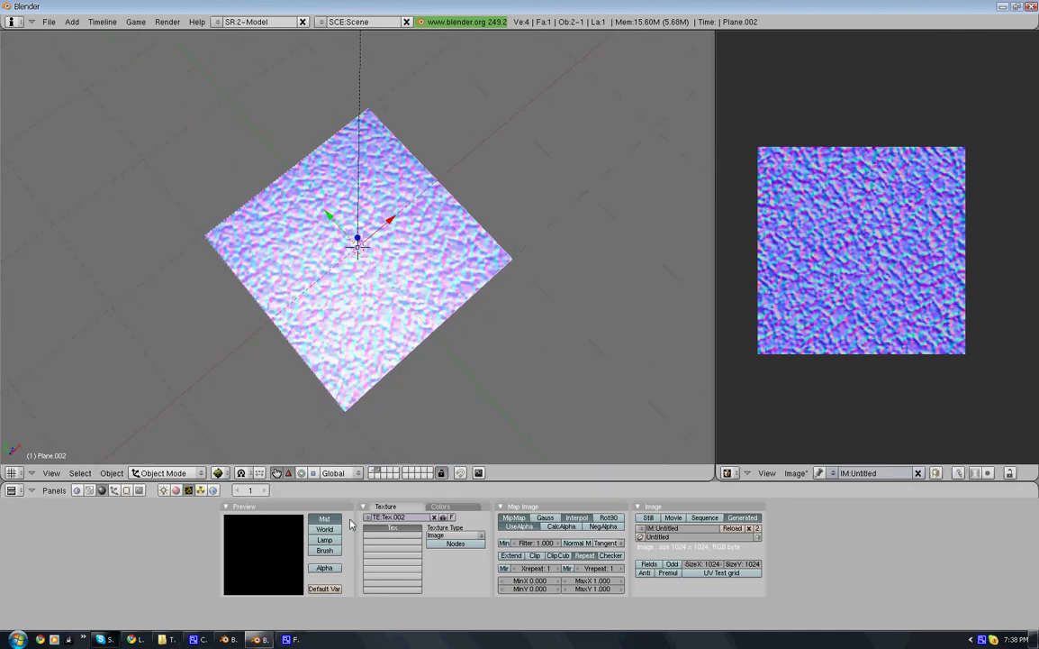
left_click(176, 491)
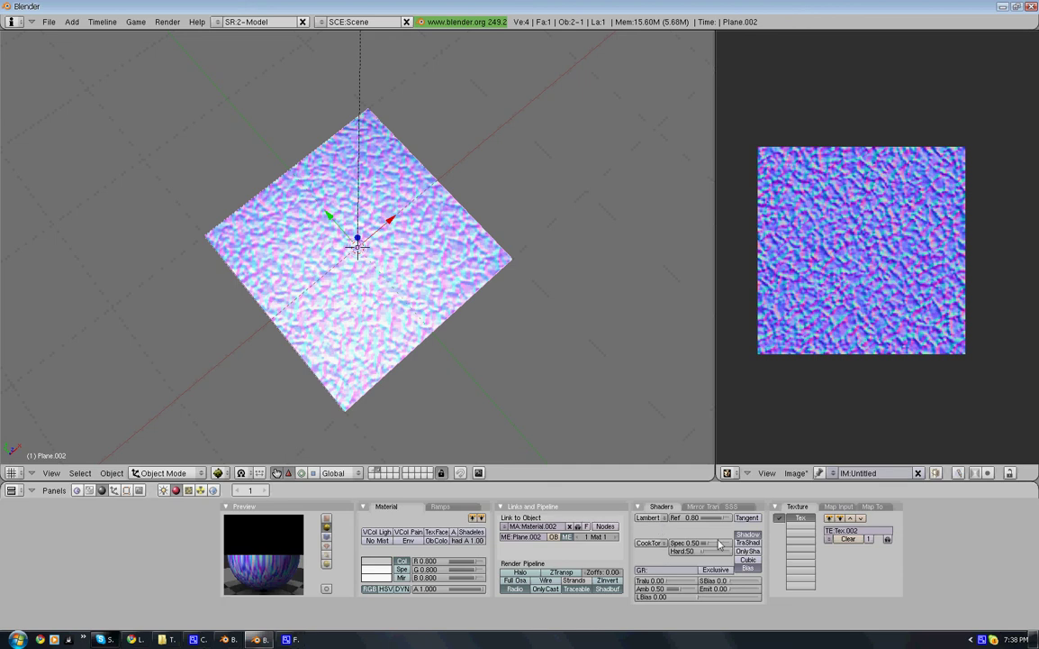
left_click_drag(717, 543, 704, 545)
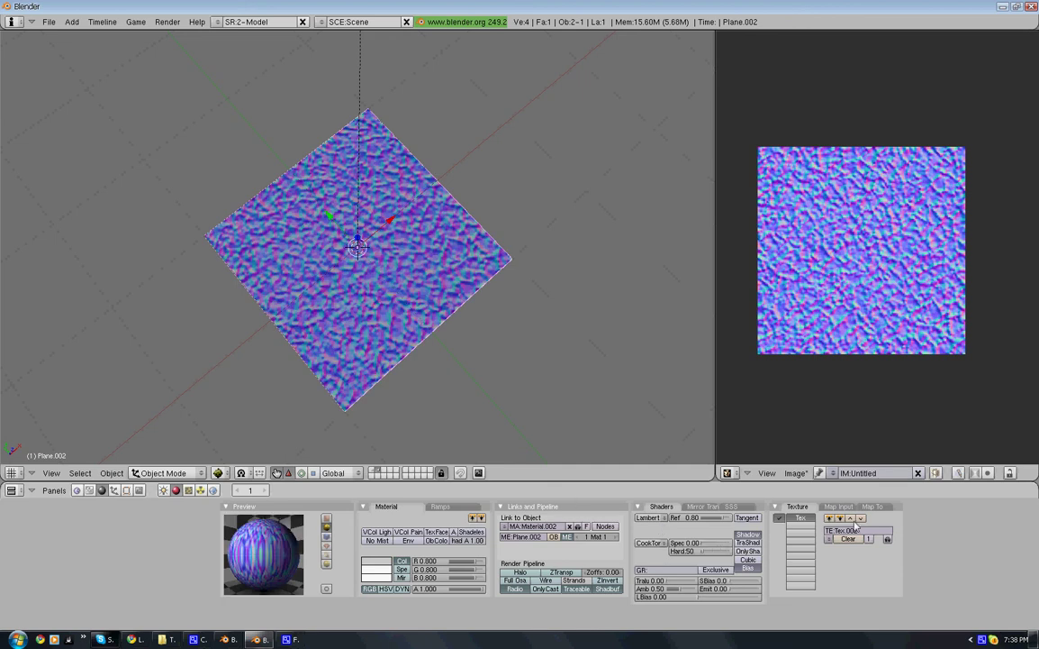
Step: Set the texture's mapping coordinates to UV and unwrap the plane in Edit Mode
left_click(872, 506)
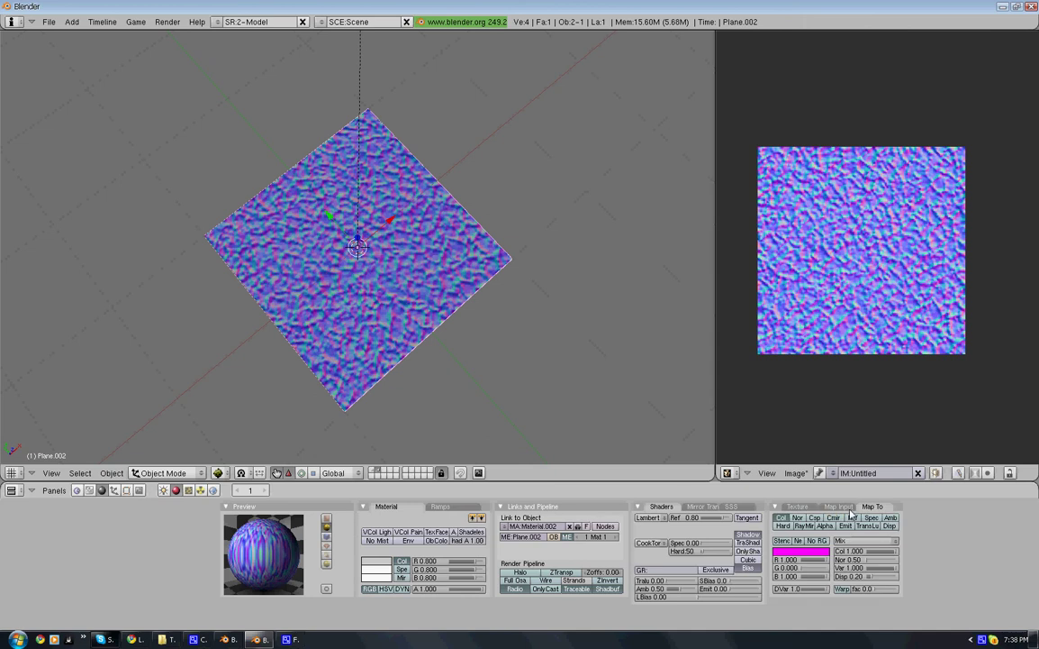
left_click(840, 506)
left_click(786, 526)
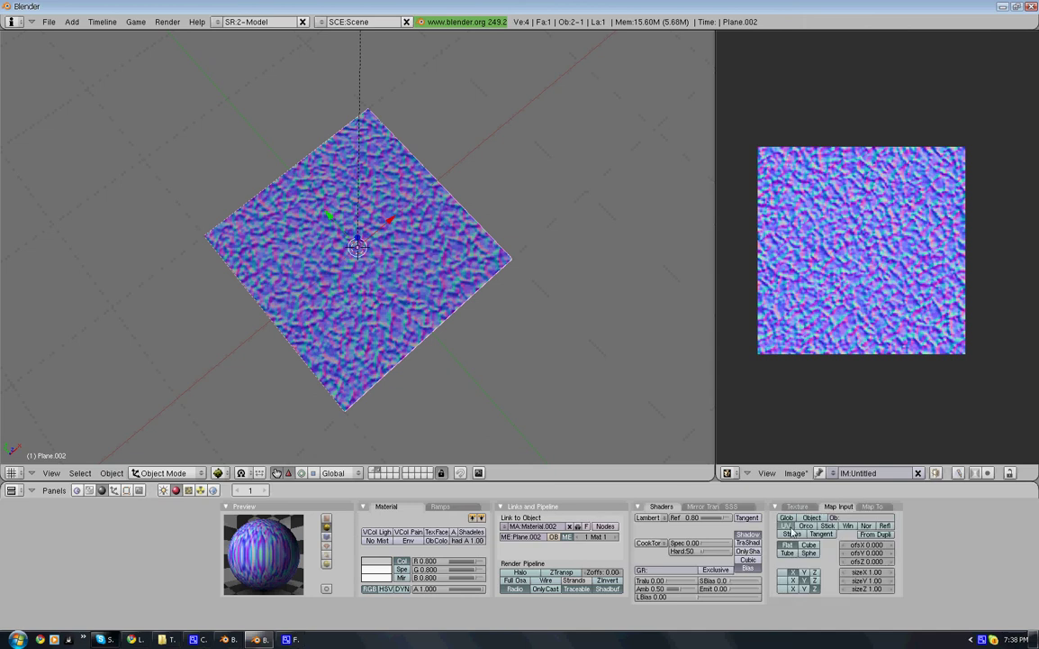
key("Tab")
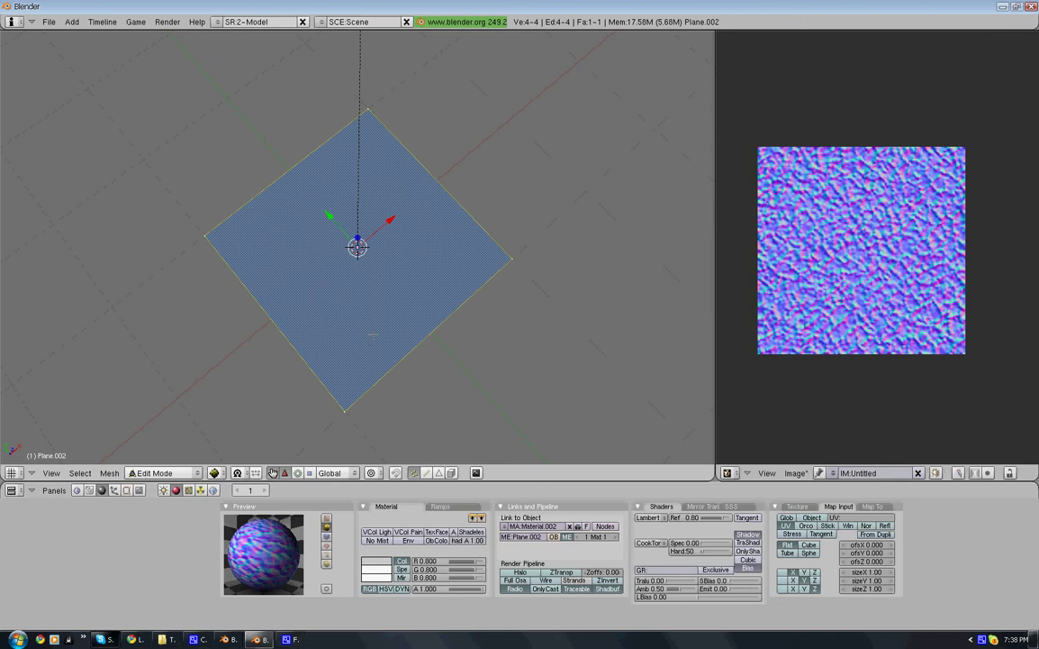
key("u")
left_click(306, 335)
Step: Scale the plane's UVs to about twice their size so the normal map repeats more densely
key("s")
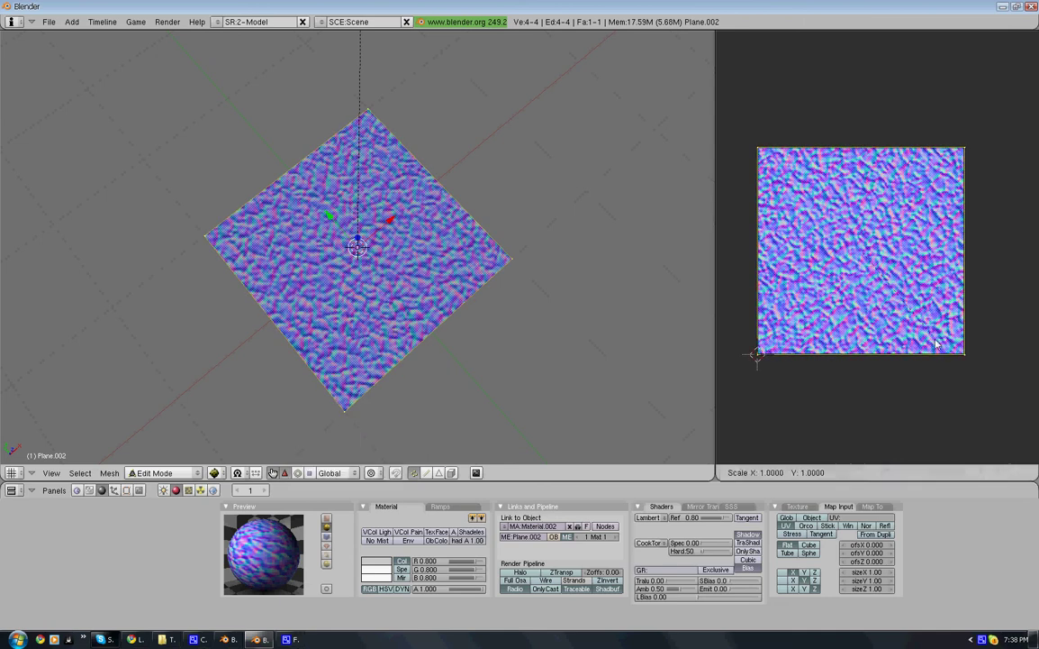
left_click(905, 359)
scroll(433, 290, "up", 1)
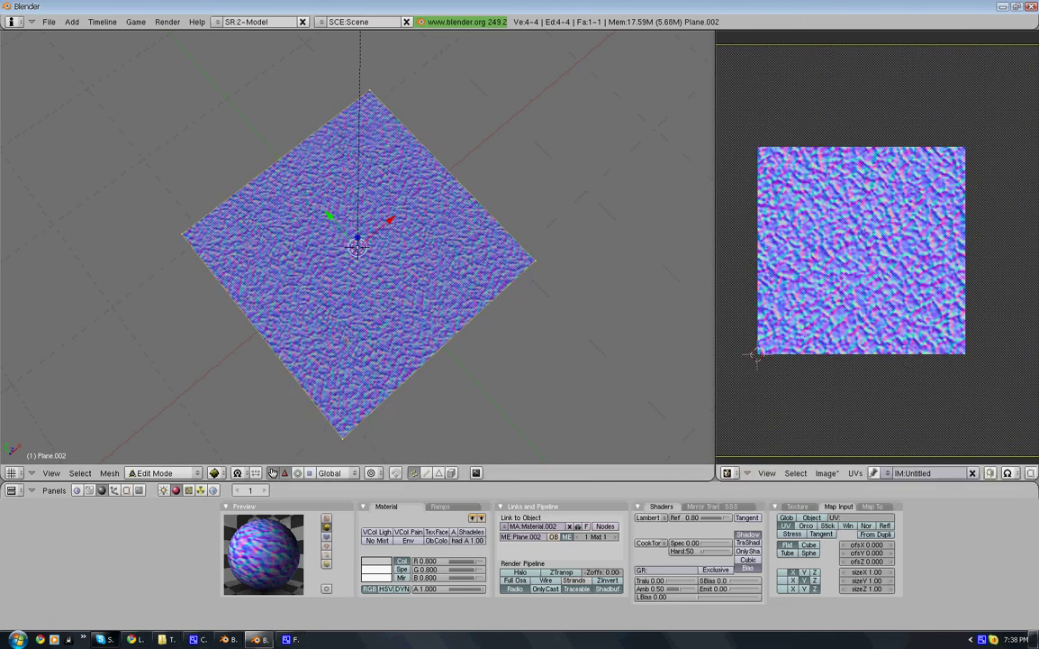
mouse_move(433, 306)
middle_mouse_down()
mouse_move(423, 216)
mouse_move(433, 291)
middle_mouse_up()
scroll(433, 290, "down", 2)
key("s")
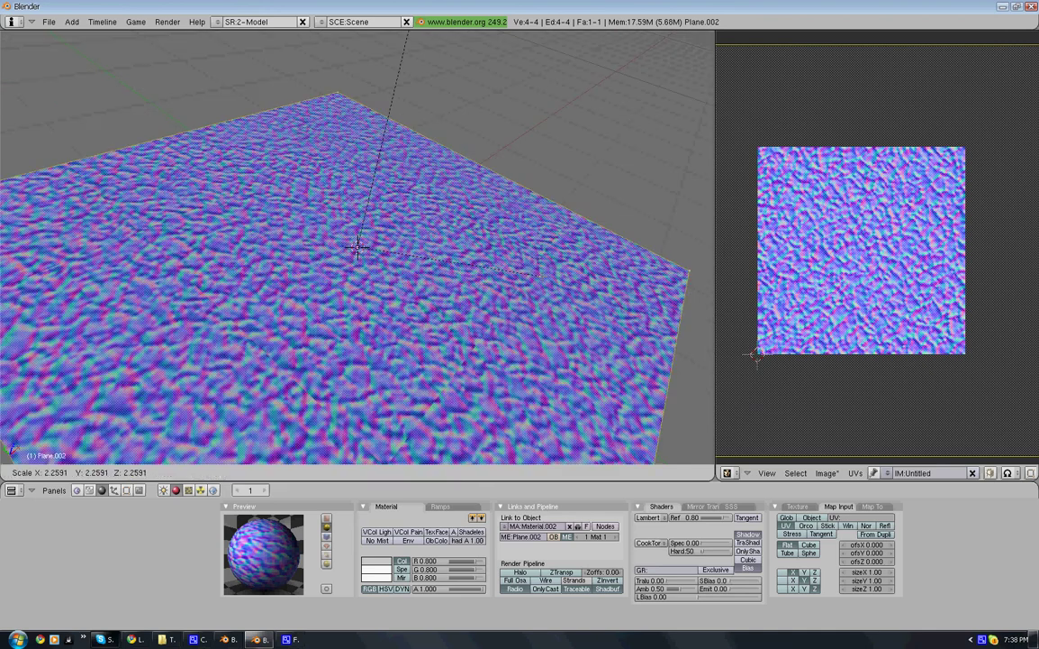
left_click(427, 296)
key("ctrl+z")
key("s")
left_click(729, 417)
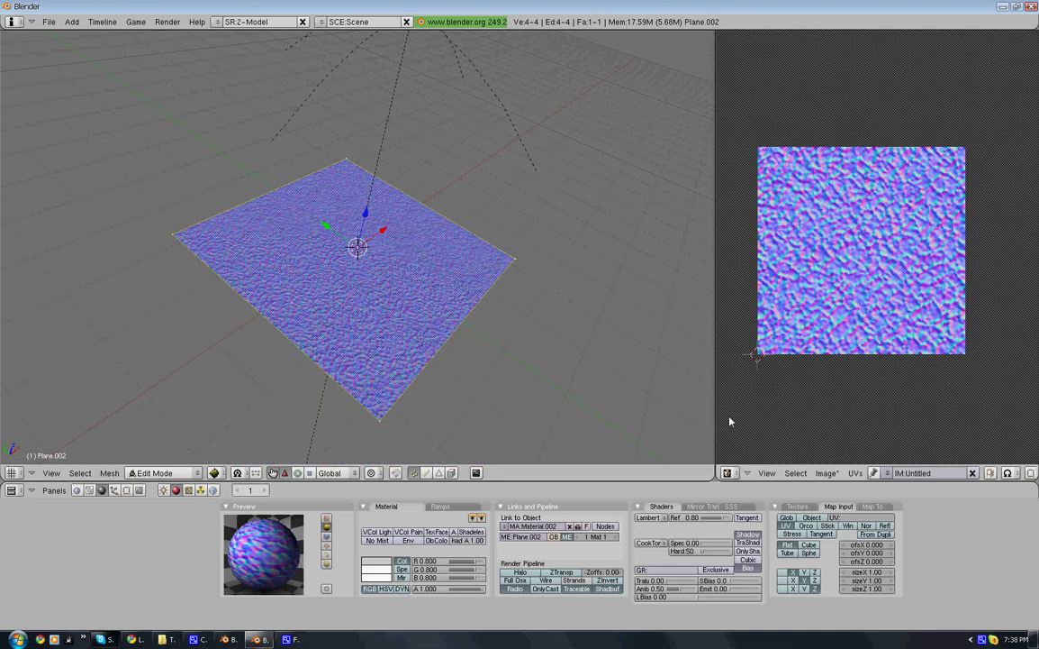
Step: Map the texture to Nor instead of Col and return to Object Mode
left_click(872, 507)
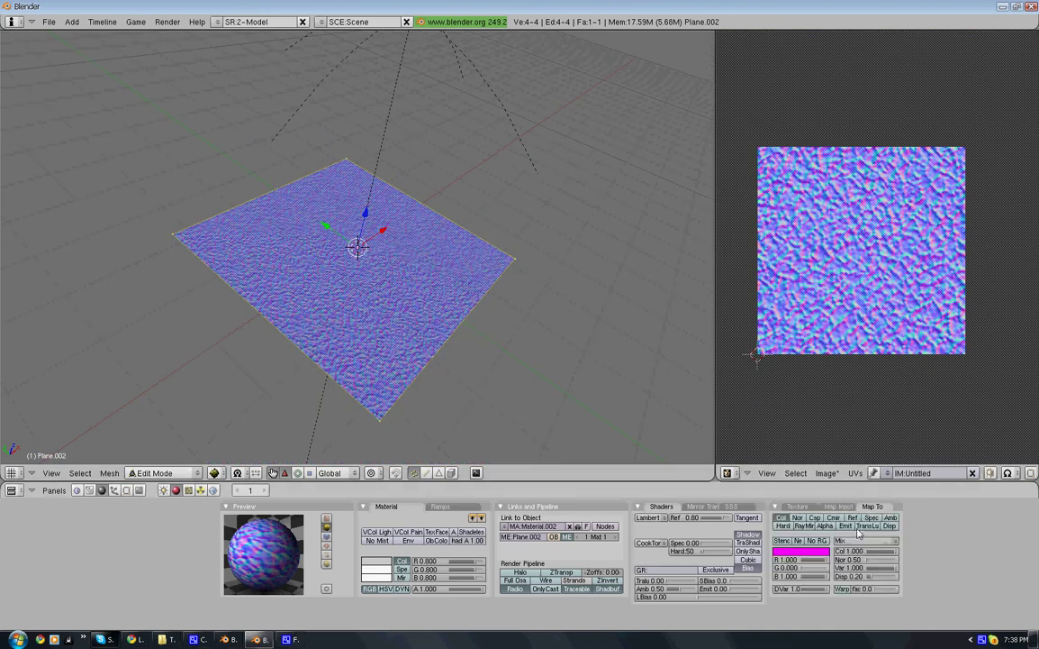
left_click(799, 519)
left_click(782, 518)
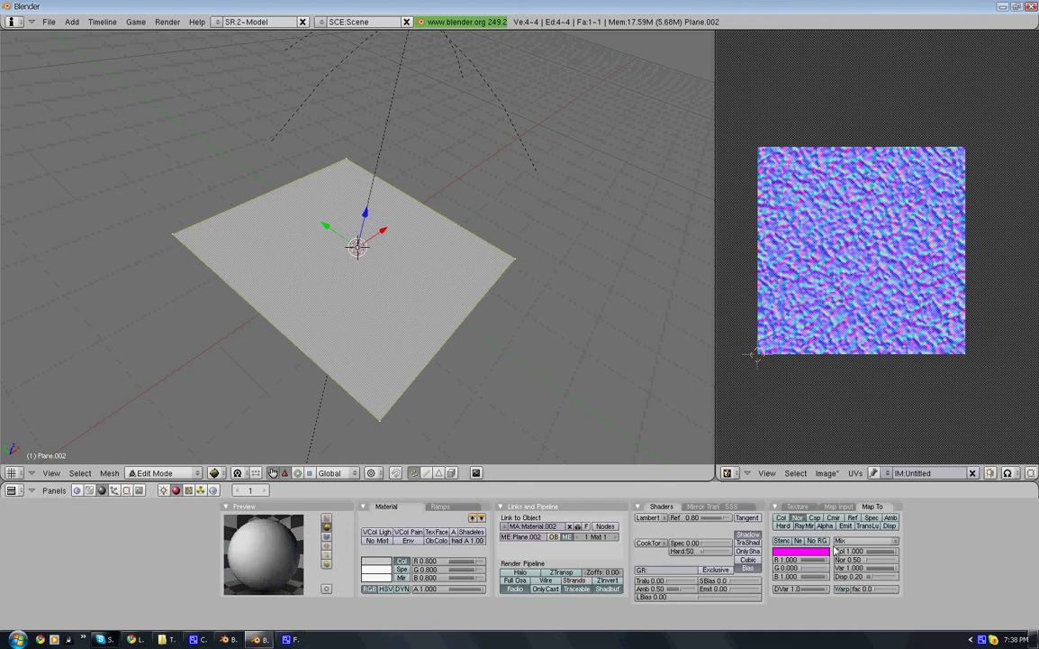
key("Tab")
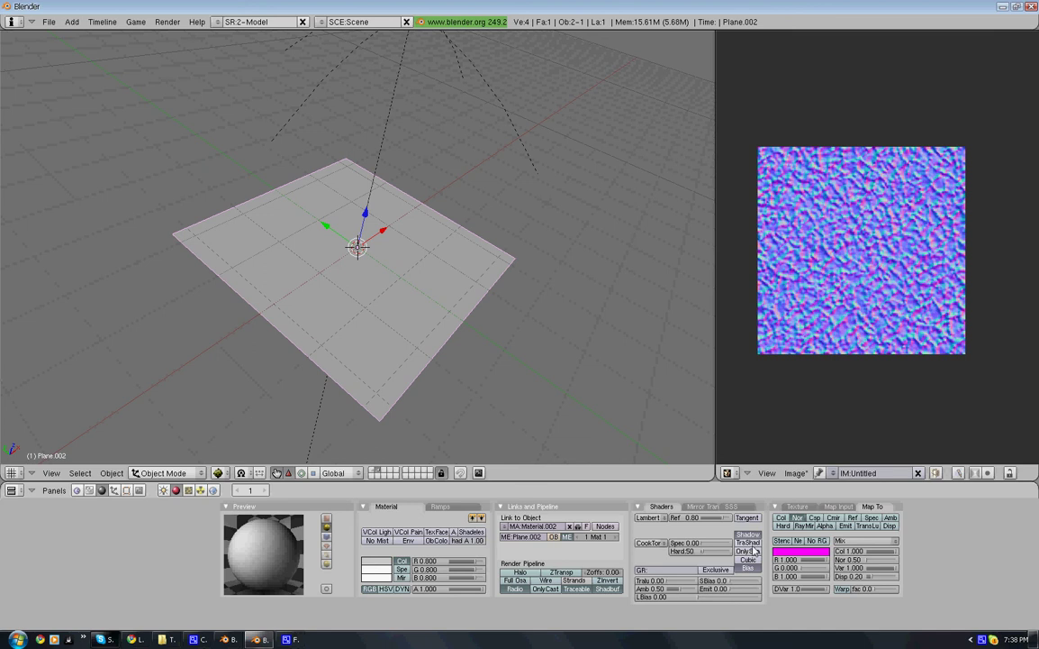
Step: Enable the Normal Map option with Tangent space on the image texture, and switch its Nor mapping to negative with Col off
key("F6")
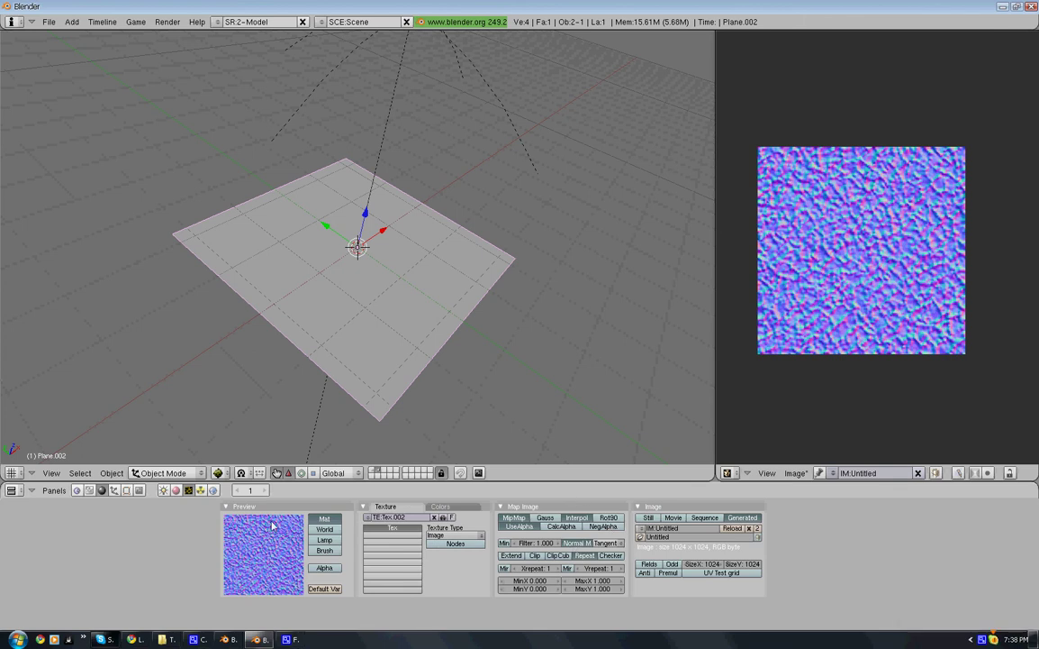
left_click(176, 489)
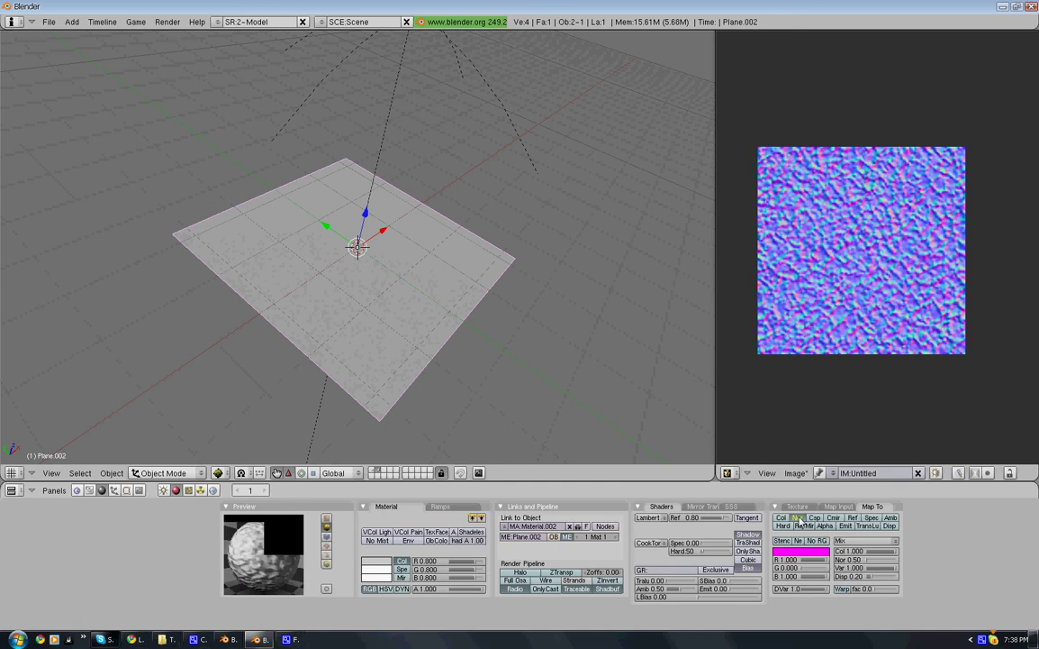
left_click(798, 518)
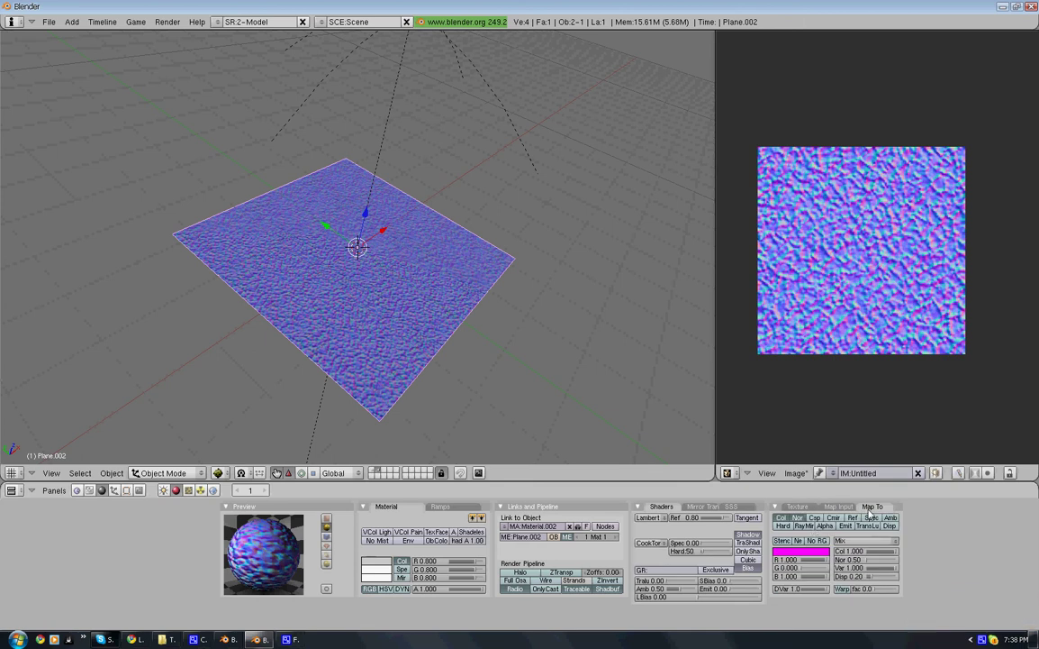
left_click(798, 517)
scroll(394, 441, "up", 5)
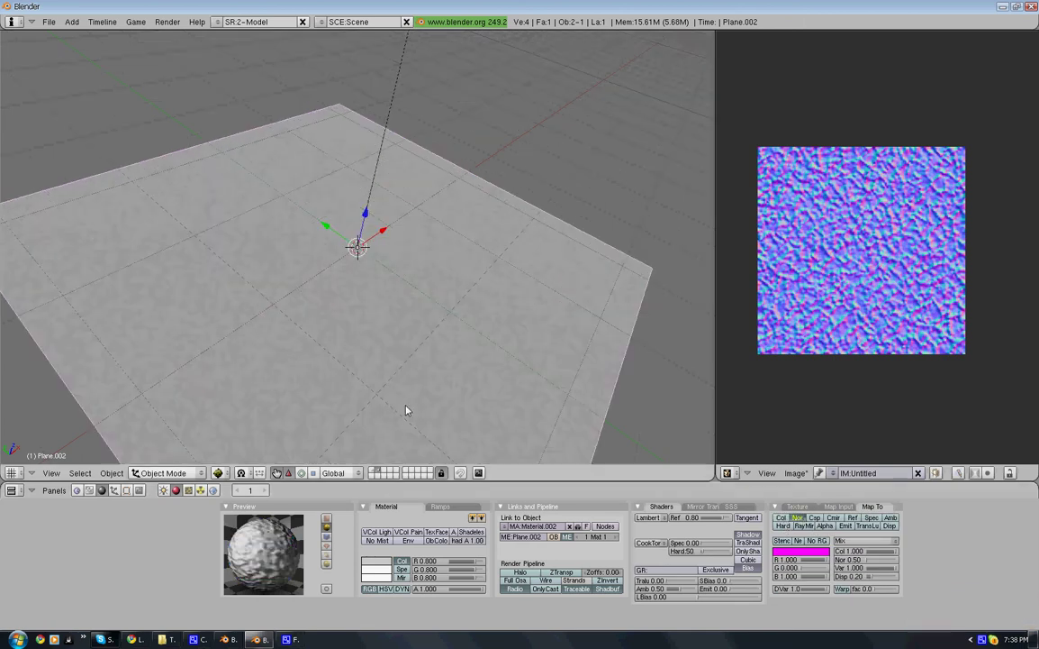
Step: Add a second texture of type Image to the plane's material and assign the existing Path (Rocky).jpg image to it
middle_click_drag(392, 332, 374, 307)
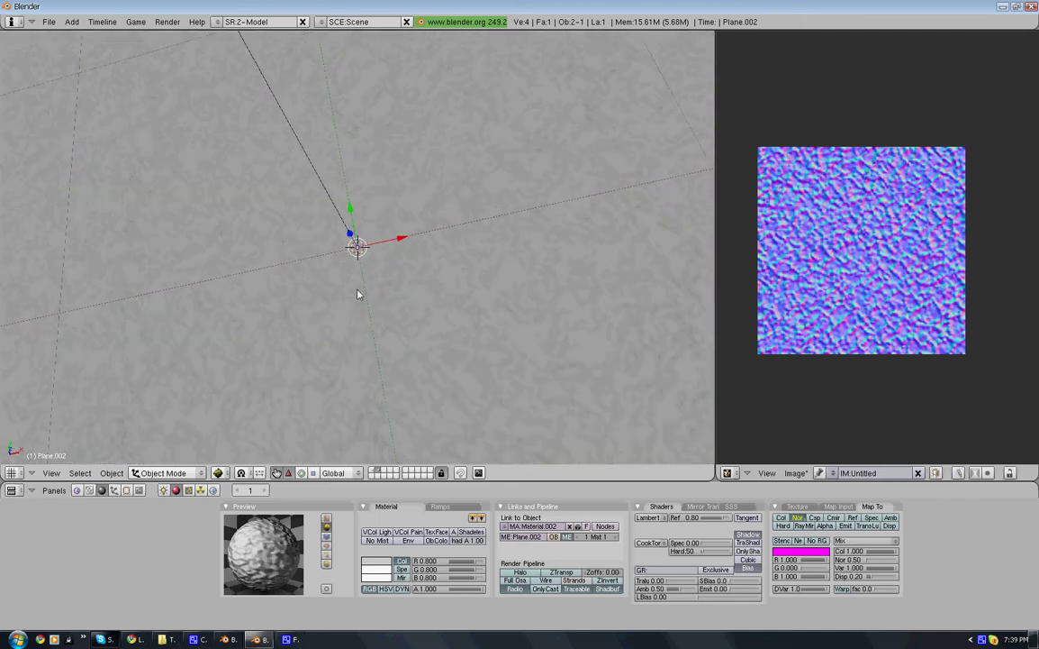
left_click(190, 490)
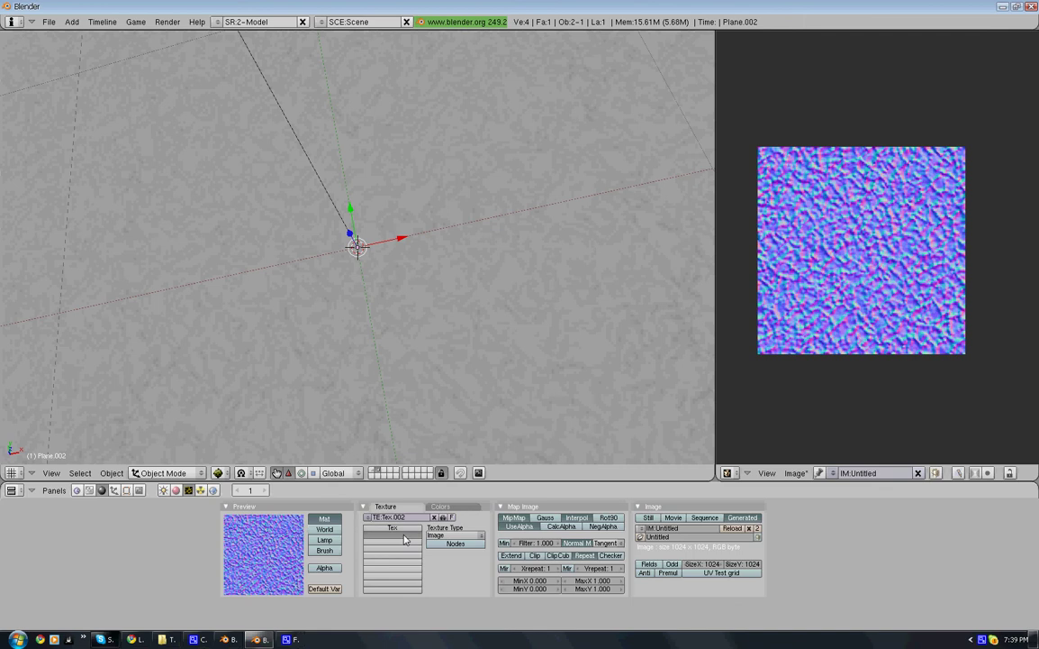
left_click(393, 533)
left_click(390, 518)
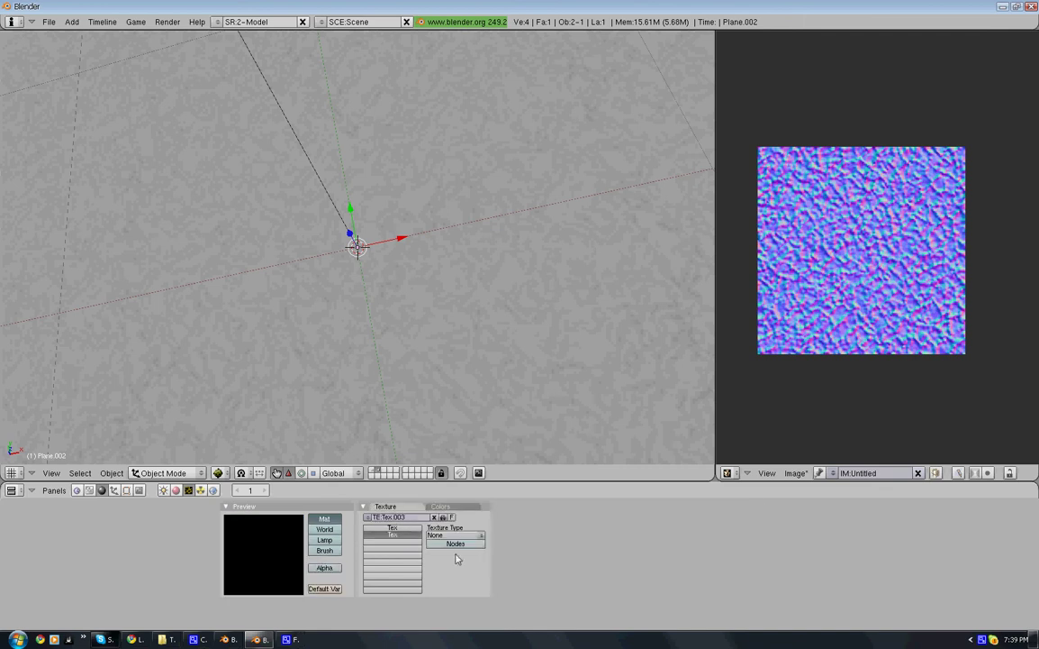
left_click(455, 536)
left_click(455, 536)
left_click(504, 505)
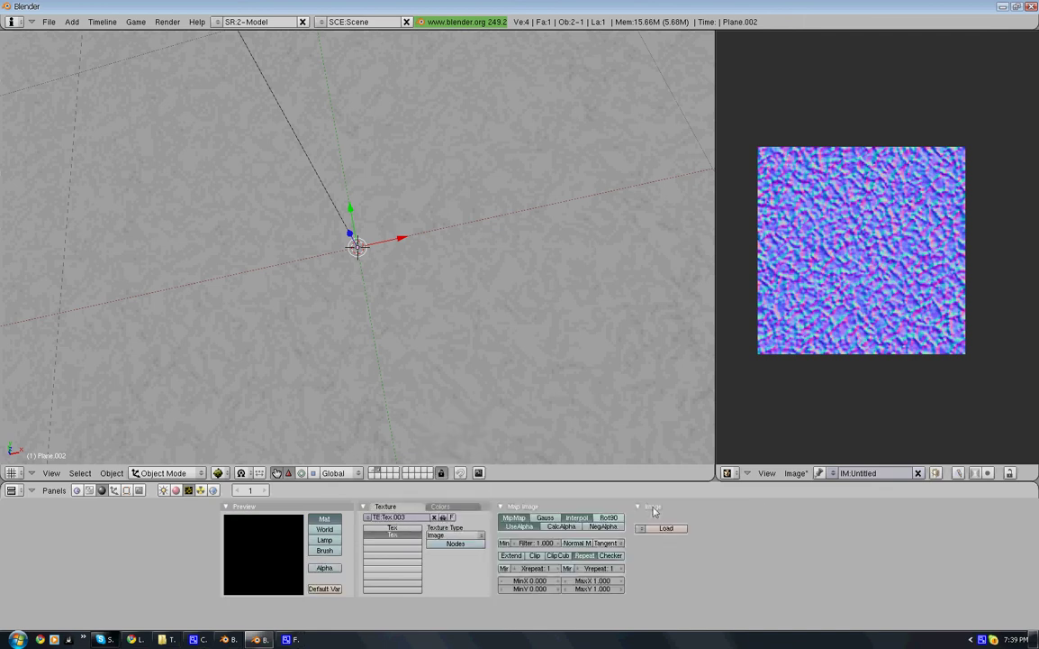
left_click(641, 527)
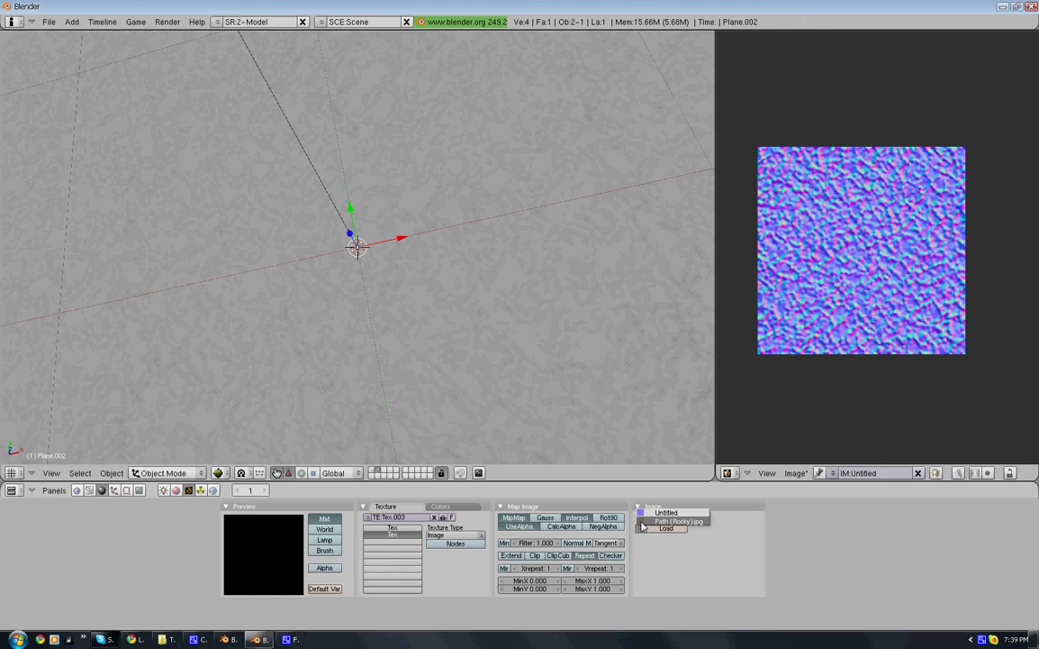
left_click(642, 522)
scroll(301, 215, "down", 5)
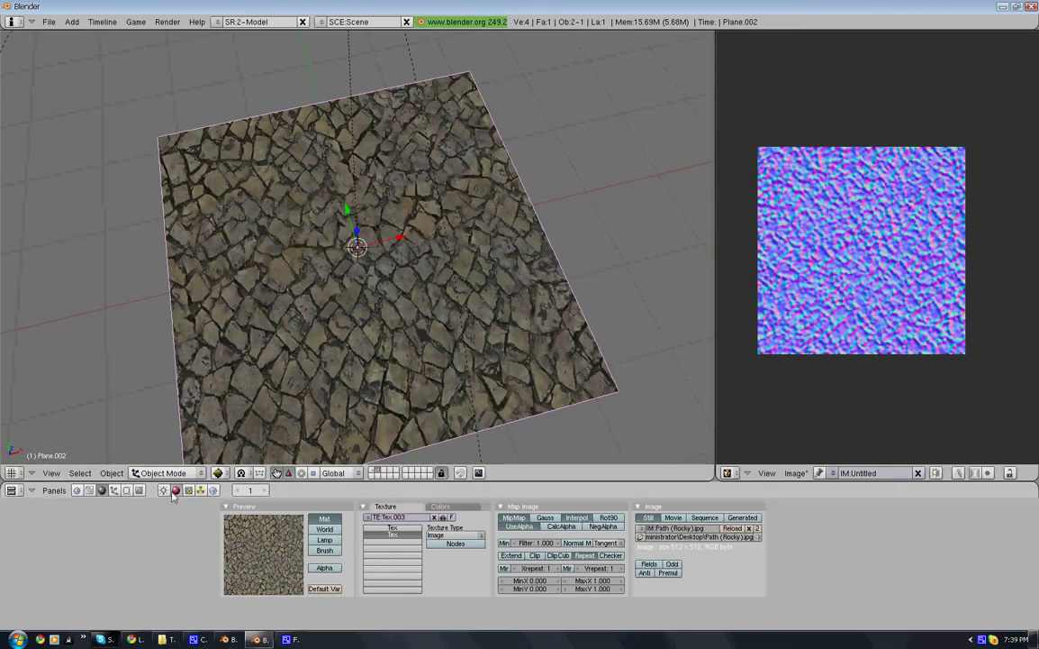
Step: Set the rocky path texture's mapping coordinates to UV in the plane's material settings
key("F5")
left_click(793, 516)
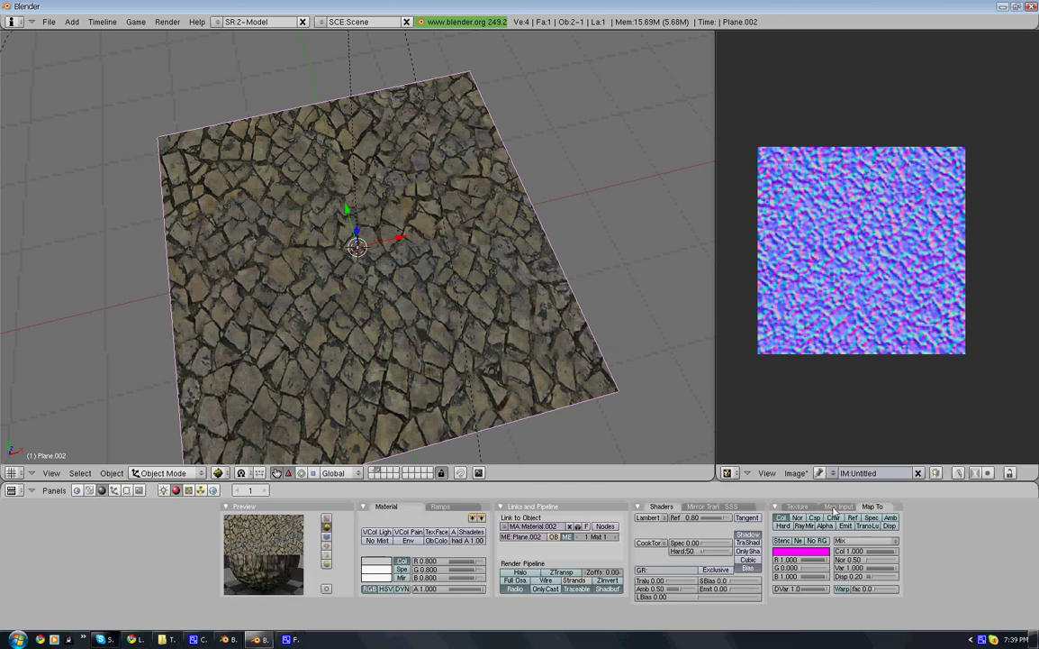
left_click(839, 506)
left_click(786, 525)
Step: Select the Hemi lamp above the plane and trackball-rotate it so the light strikes the stones at a slant
middle_click_drag(531, 432, 417, 243)
scroll(417, 243, "down", 5)
right_click(409, 117)
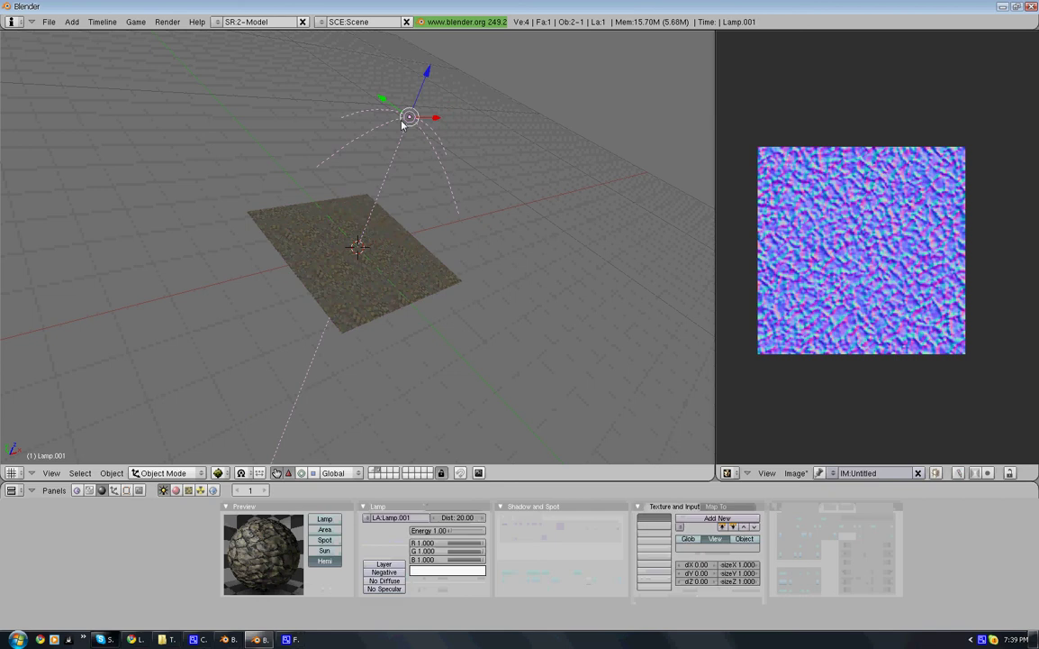
key("r")
key("r")
left_click(286, 198)
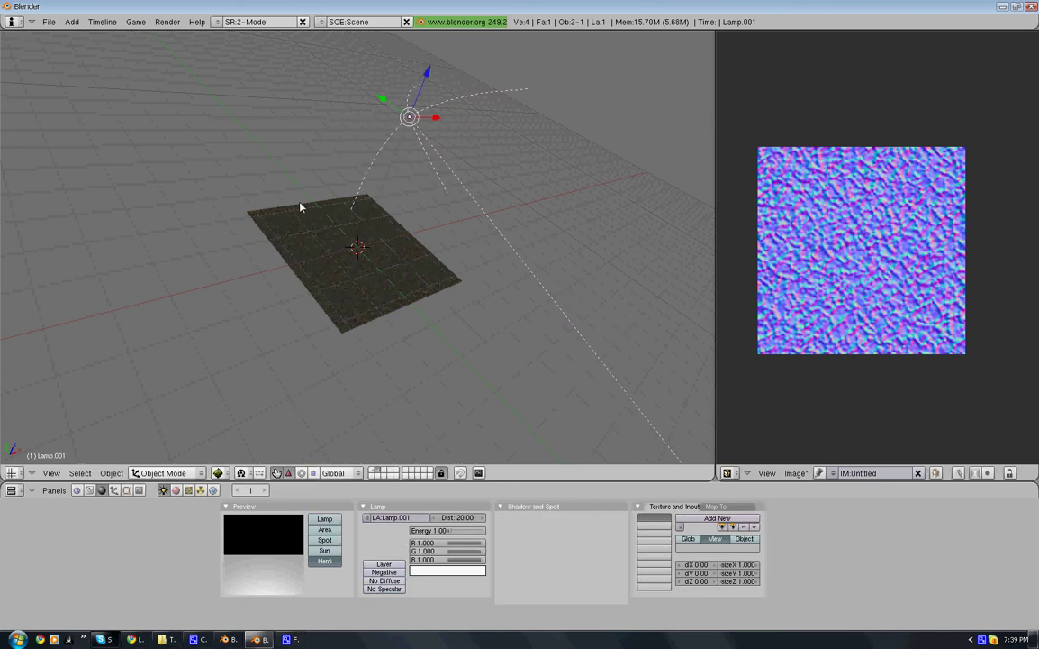
Step: Trackball-rotate the Hemi lamp further until it points up and away from the stone plane
scroll(391, 301, "up", 5)
middle_click_drag(516, 368, 207, 253)
middle_click_drag(392, 287, 392, 270)
key("r")
key("r")
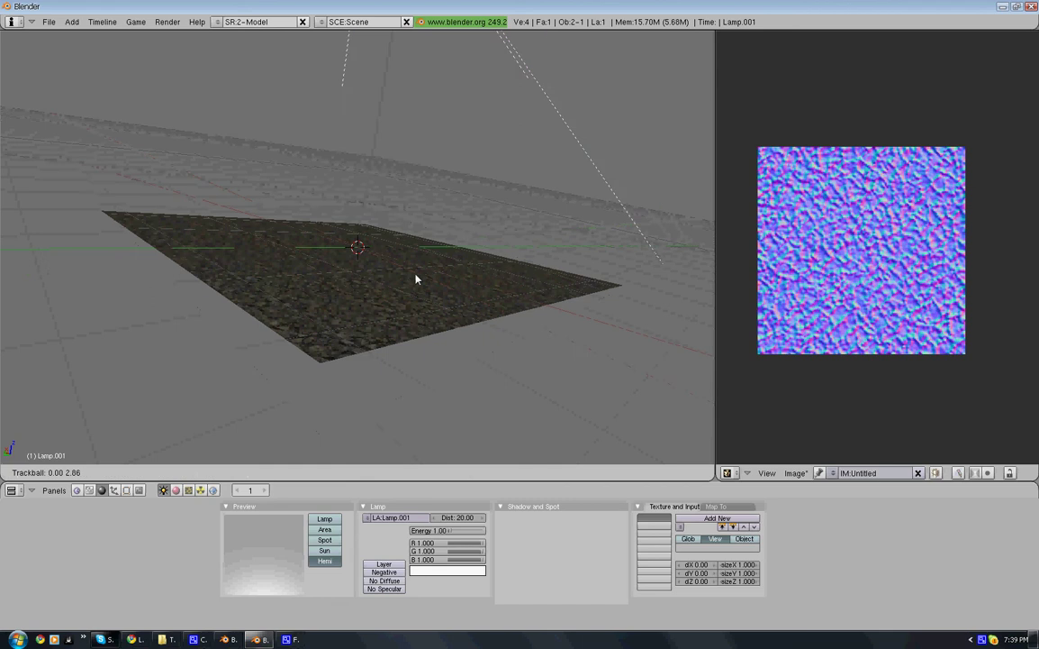
key("r")
key("r")
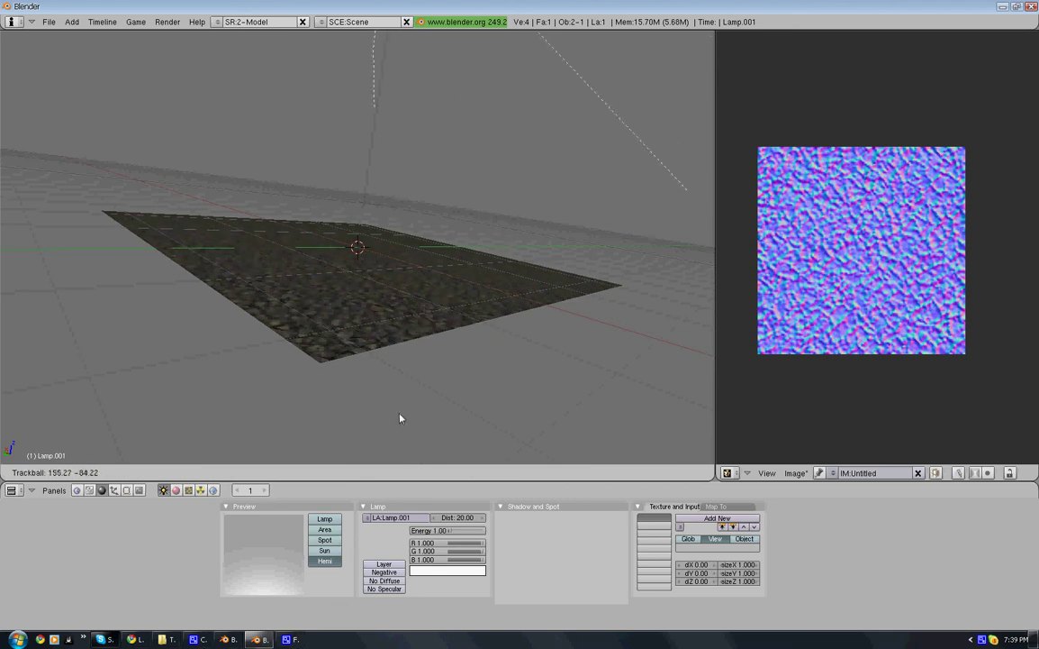
left_click(344, 483)
Step: Turn the Hemi lamp back down toward the plane with a trackball rotation
middle_click_drag(356, 315, 378, 299)
scroll(358, 389, "up", 4)
scroll(503, 226, "down", 5)
scroll(502, 226, "down", 3)
key("r")
key("r")
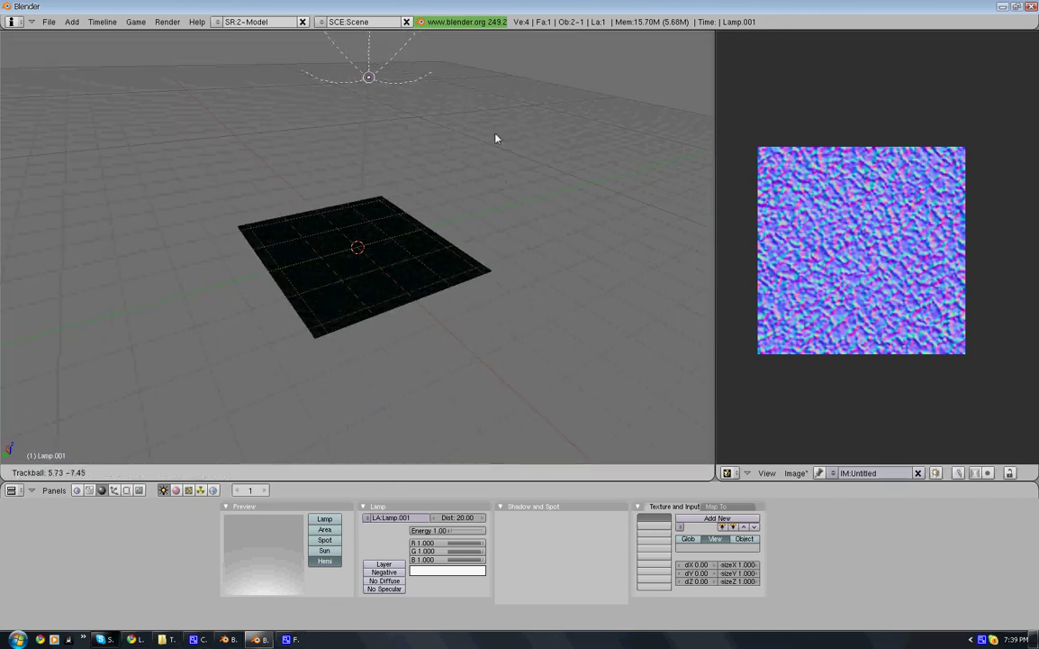
left_click(374, 348)
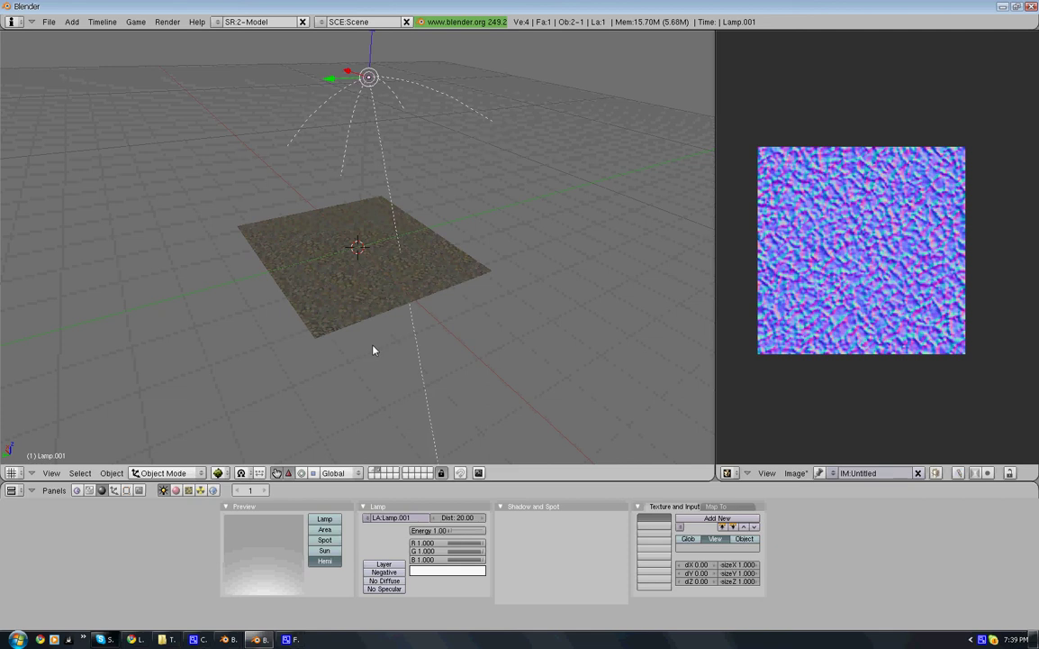
Step: Rotate the Hemi lamp about the view axis and trackball-rotate it to vary the light direction across the stones
key("r")
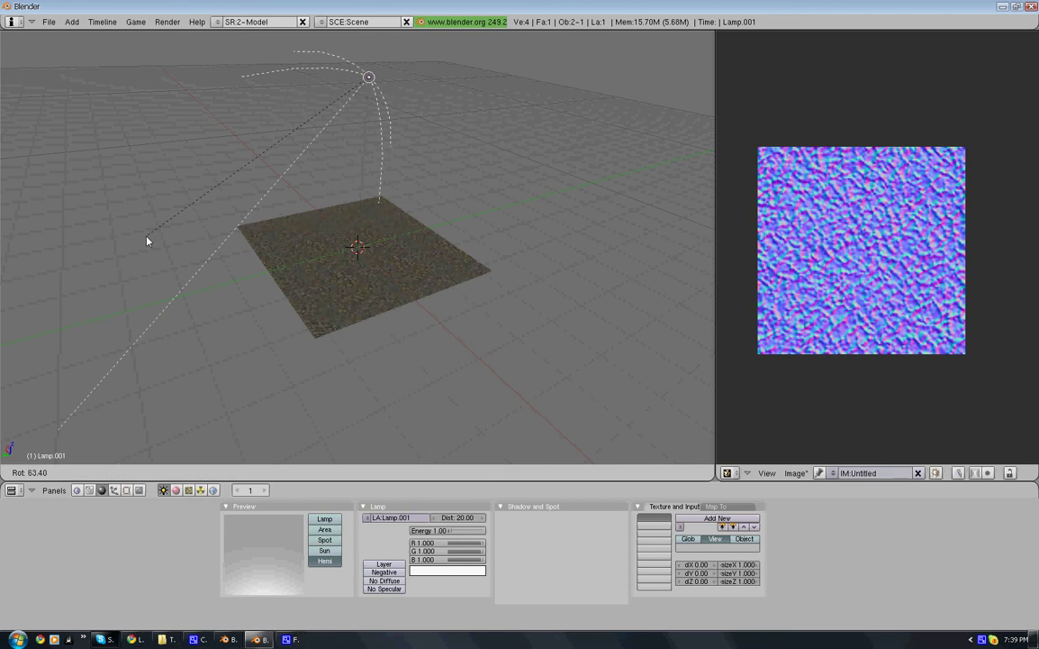
left_click(383, 283)
scroll(383, 283, "up", 2)
scroll(335, 360, "up", 5)
middle_click_drag(317, 373, 360, 249)
scroll(283, 246, "down", 6)
key("r")
key("r")
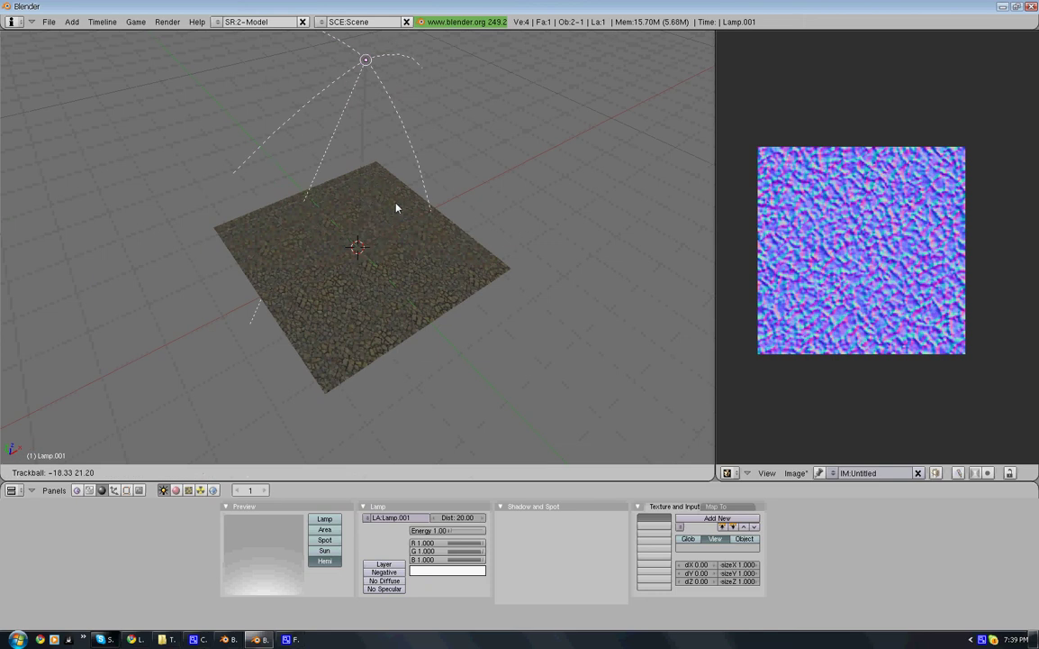
left_click(485, 102)
Step: Trackball-rotate the Hemi lamp twice more until its direction line runs nearly parallel to the plane
scroll(418, 365, "up", 4)
middle_click_drag(417, 365, 399, 216)
scroll(387, 221, "down", 4)
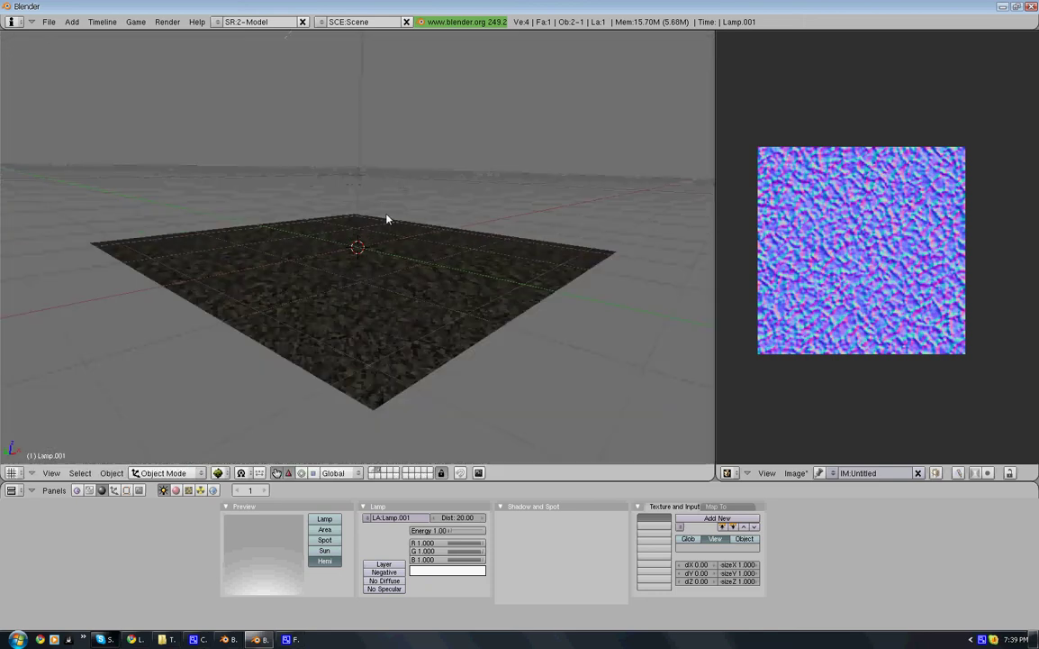
key("r")
key("r")
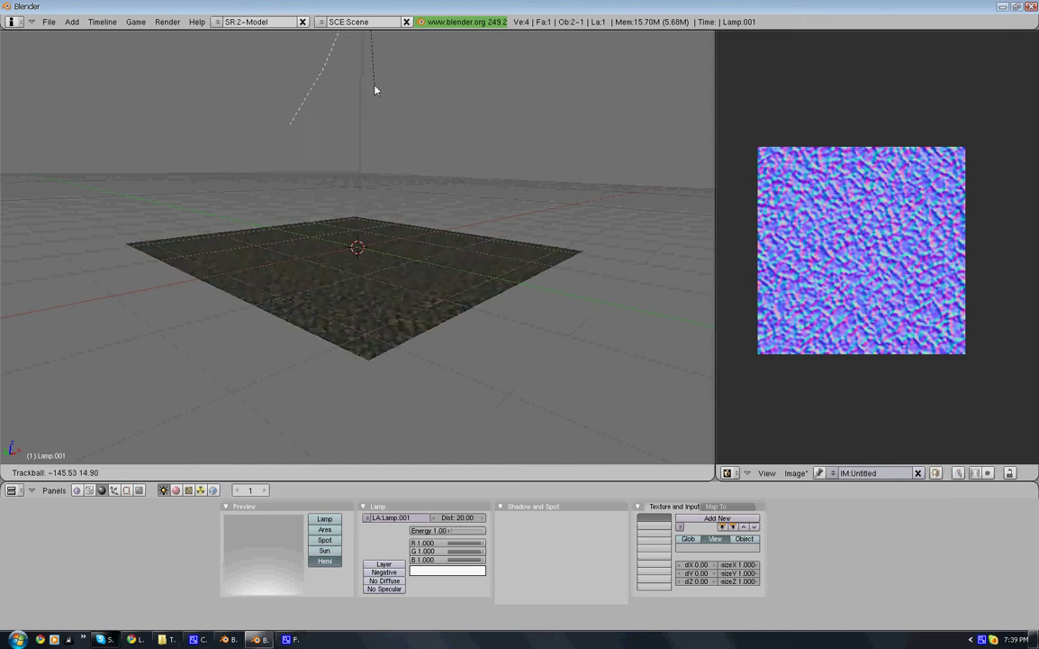
left_click(351, 90)
middle_click_drag(345, 90, 286, 263)
key("r")
key("r")
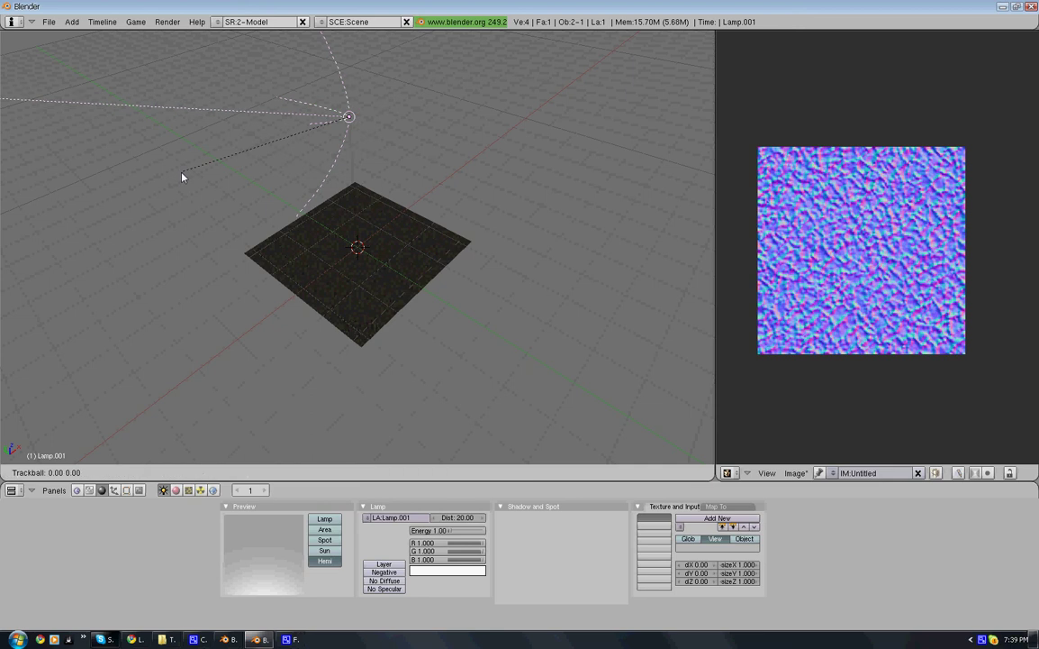
left_click(434, 384)
Step: Deselect all objects and examine the shading of the normal-mapped stone plane up close and from several angles
scroll(305, 385, "up", 7)
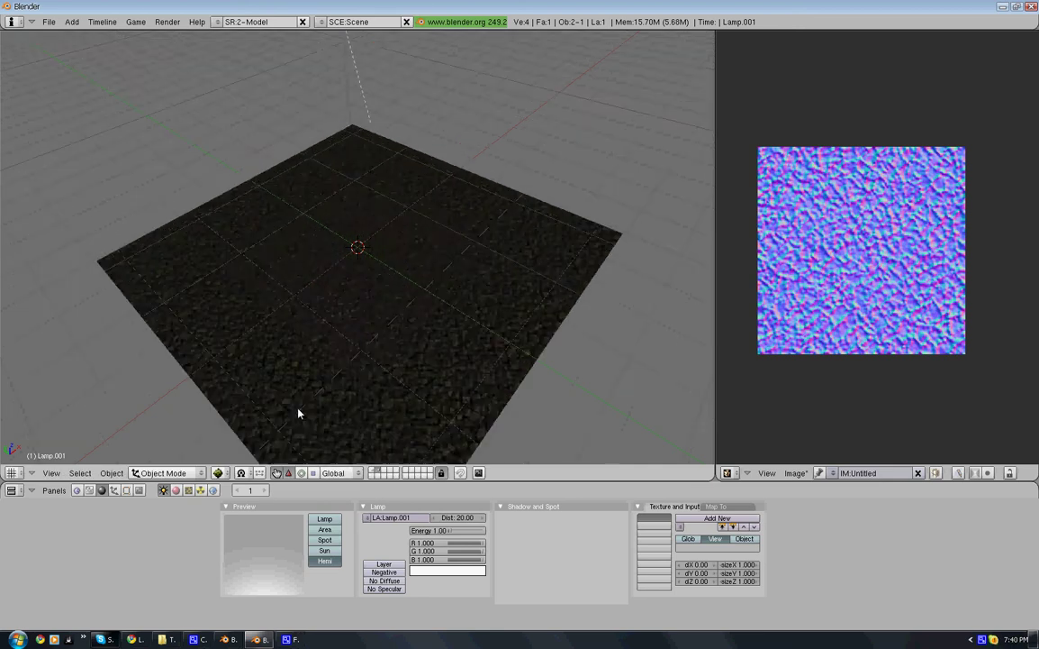
key("a")
scroll(326, 281, "down", 5)
scroll(413, 190, "down", 4)
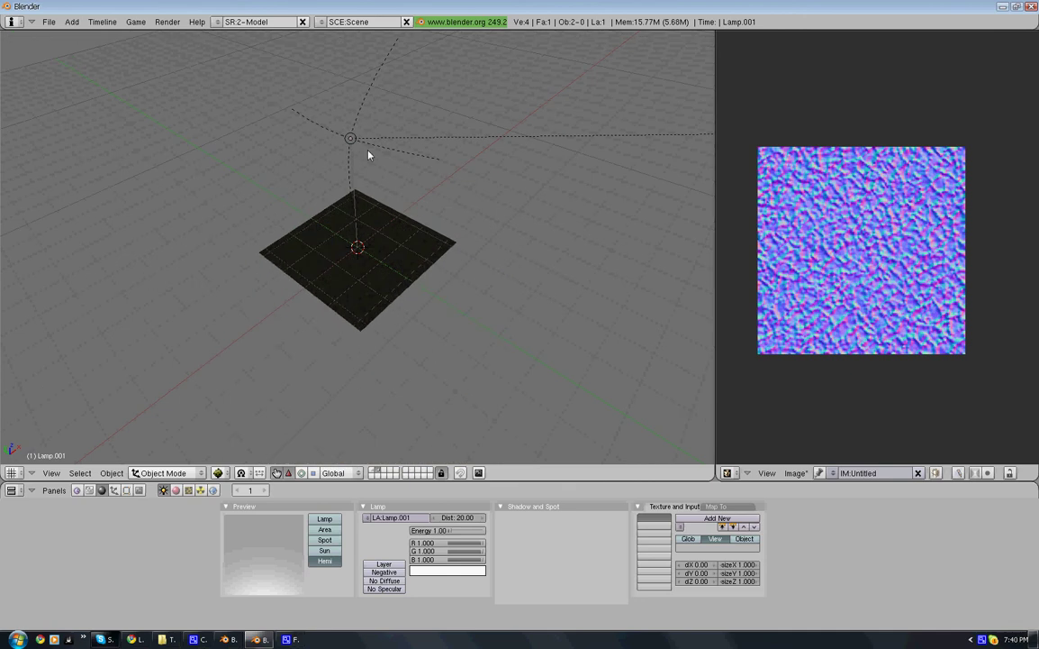
key("a")
key("a")
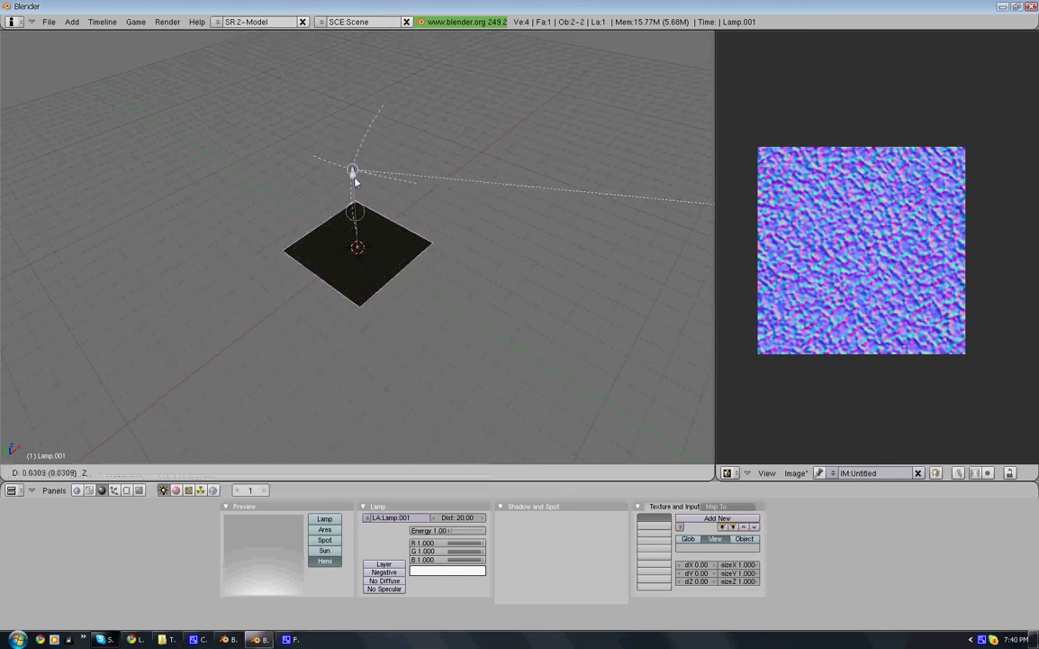
scroll(355, 243, "up", 5)
scroll(297, 353, "up", 2)
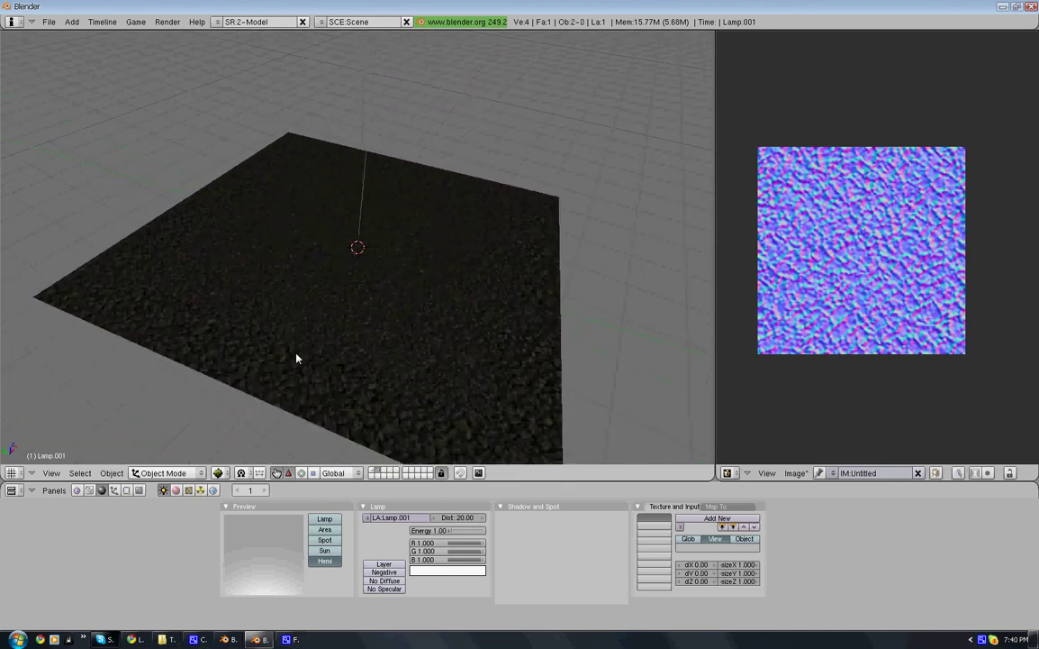
middle_click_drag(296, 353, 367, 375)
scroll(349, 360, "up", 2)
scroll(389, 334, "down", 4)
mouse_move(389, 339)
middle_mouse_down()
mouse_move(476, 348)
mouse_move(277, 353)
mouse_move(452, 343)
mouse_move(401, 367)
mouse_move(382, 356)
middle_mouse_up()
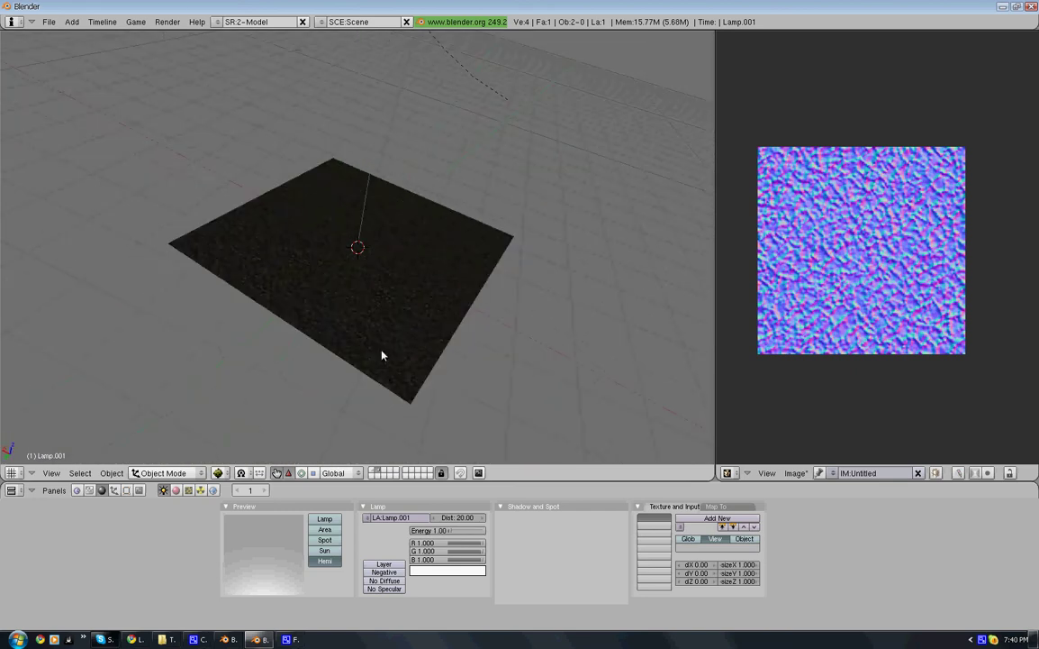